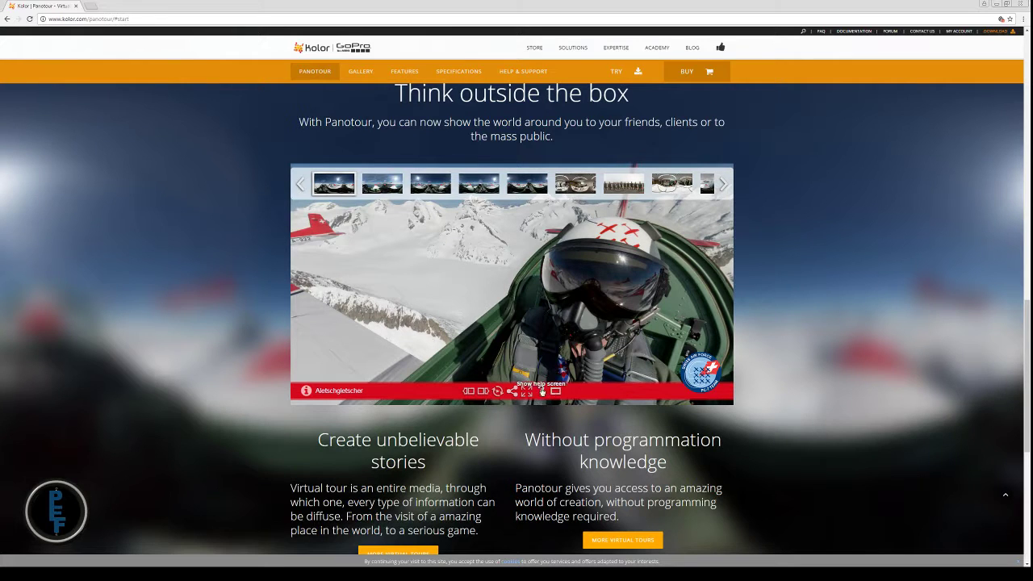
Step: Hide and restore the viewer controls of the Aletschgletscher virtual tour, and show the tour full screen
click(555, 391)
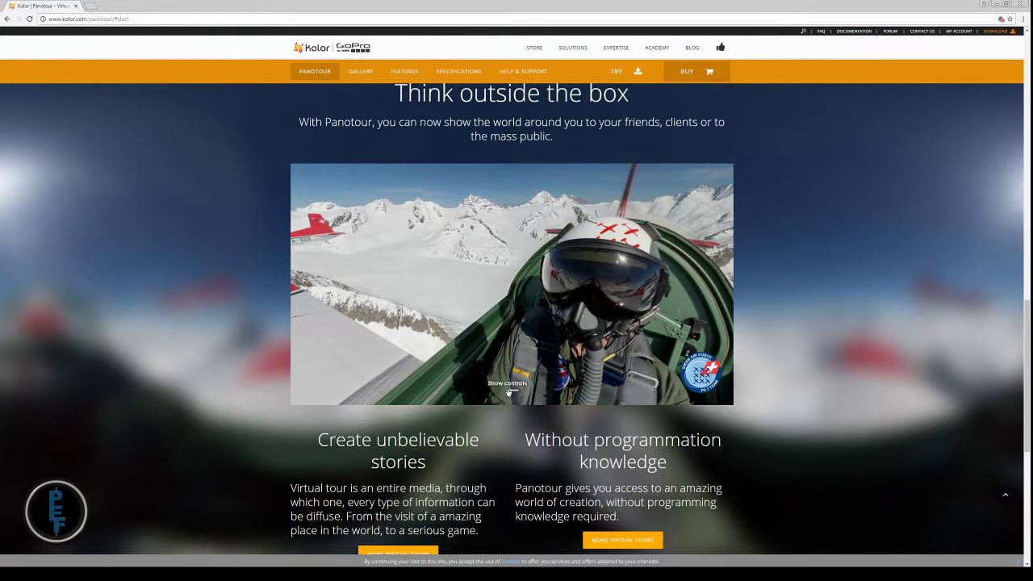
click(511, 390)
click(523, 392)
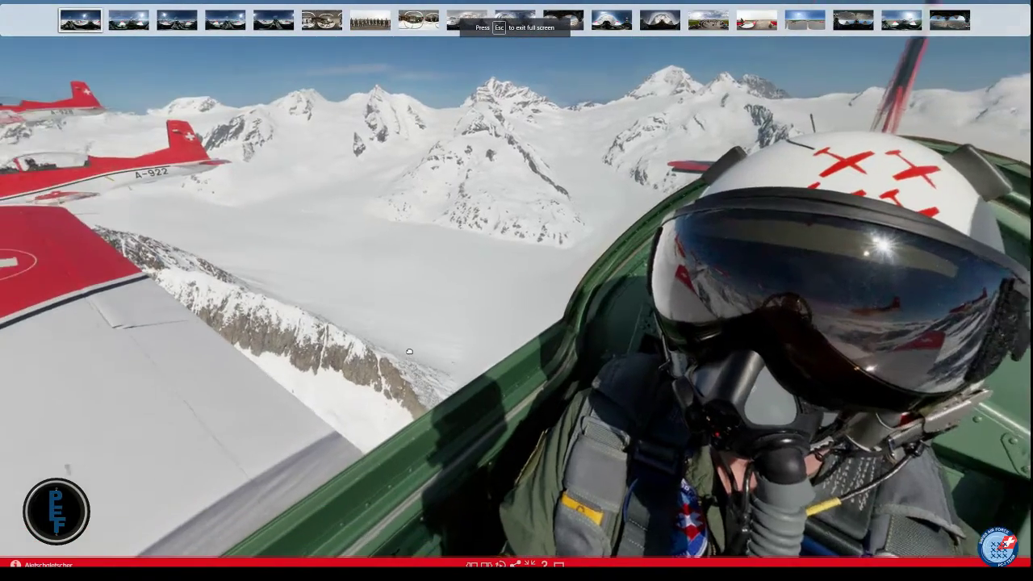
Step: Look around the full-screen cockpit panorama, including the pilot, instruments and neighbouring planes, and exit full screen
drag(410, 352, 265, 326)
scroll(634, 244, down, 5)
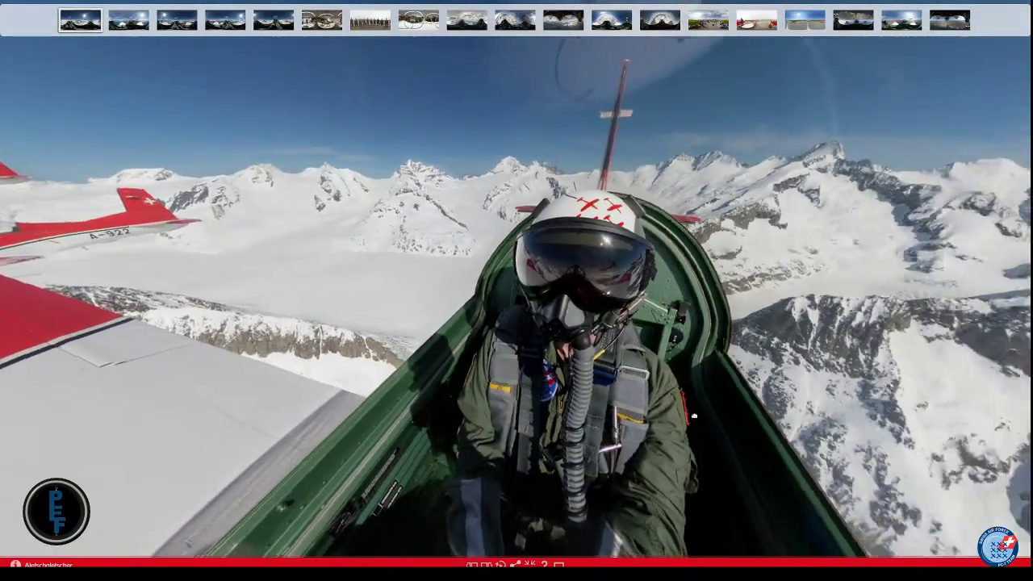
drag(694, 415, 449, 282)
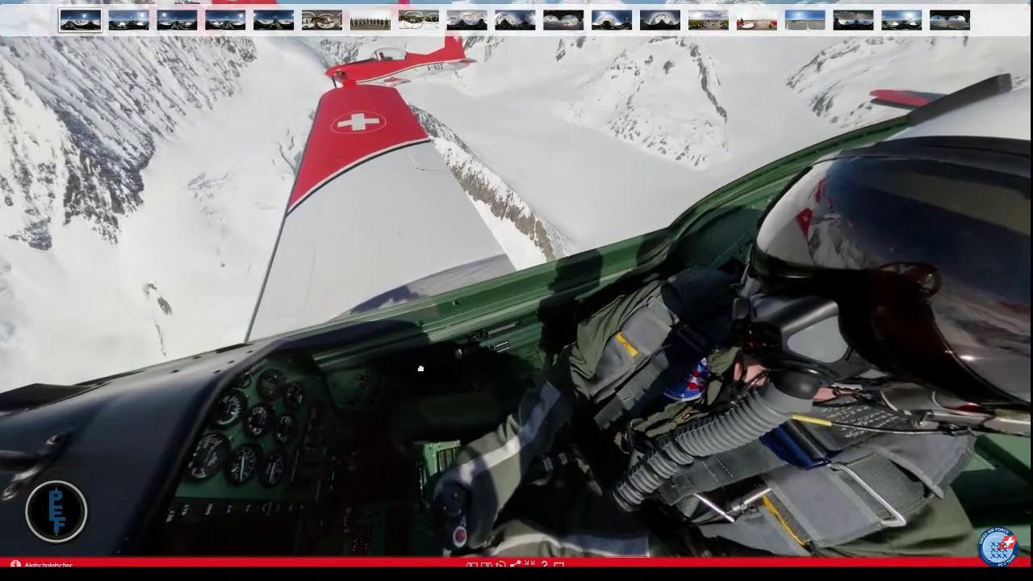
scroll(420, 368, down, 5)
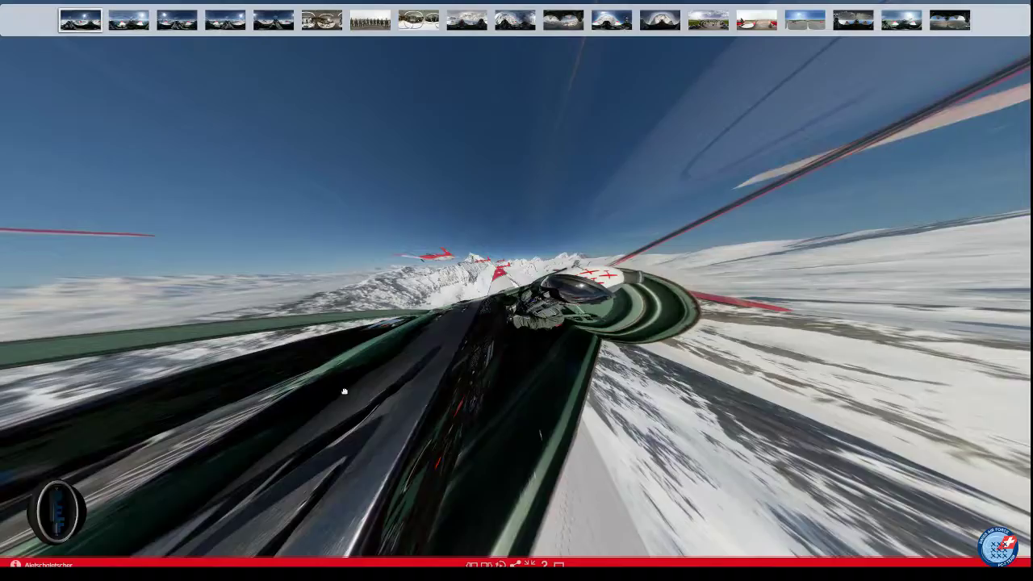
drag(344, 392, 473, 469)
scroll(516, 384, up, 5)
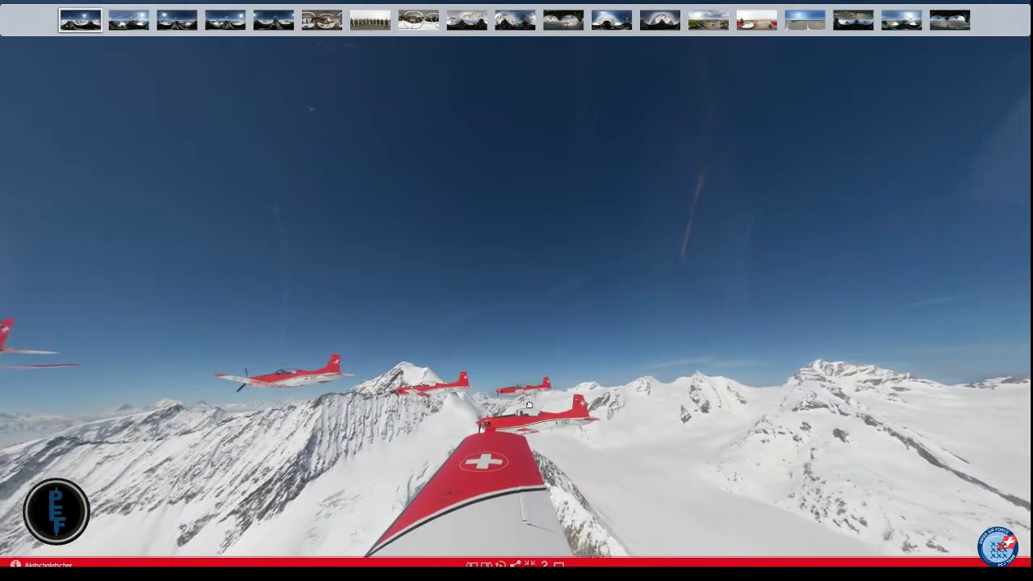
key(Escape)
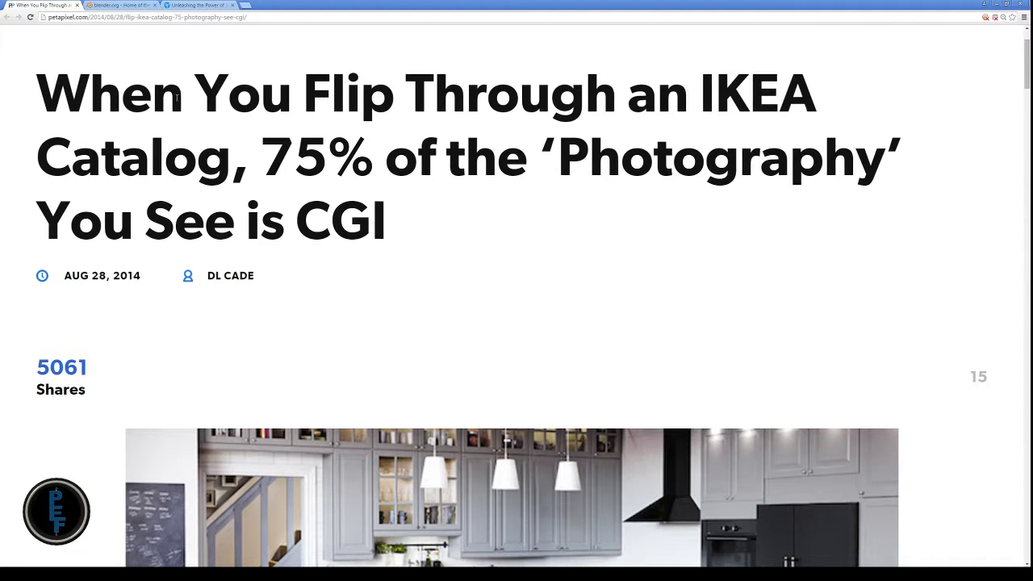
Step: Examine the headline and the rendered kitchen image in the PetaPixel article on IKEA catalog CGI
scroll(387, 173, down, 3)
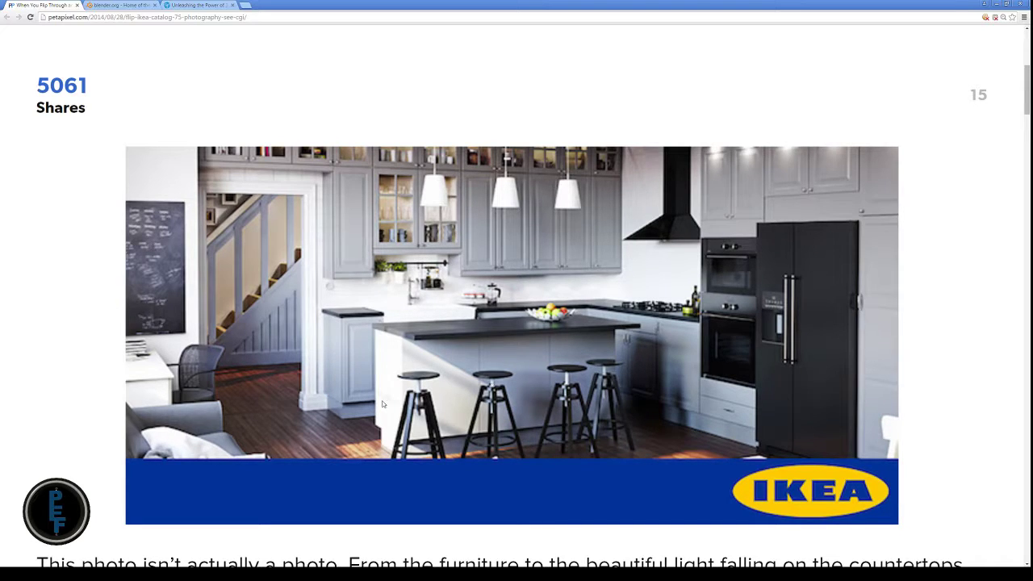
scroll(556, 250, down, 1)
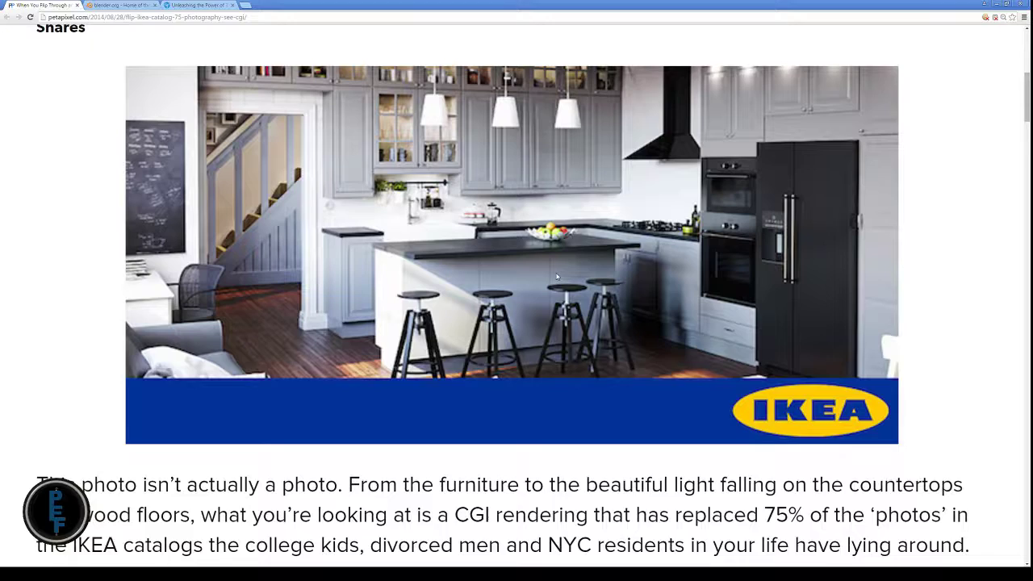
scroll(555, 266, up, 3)
scroll(525, 245, down, 4)
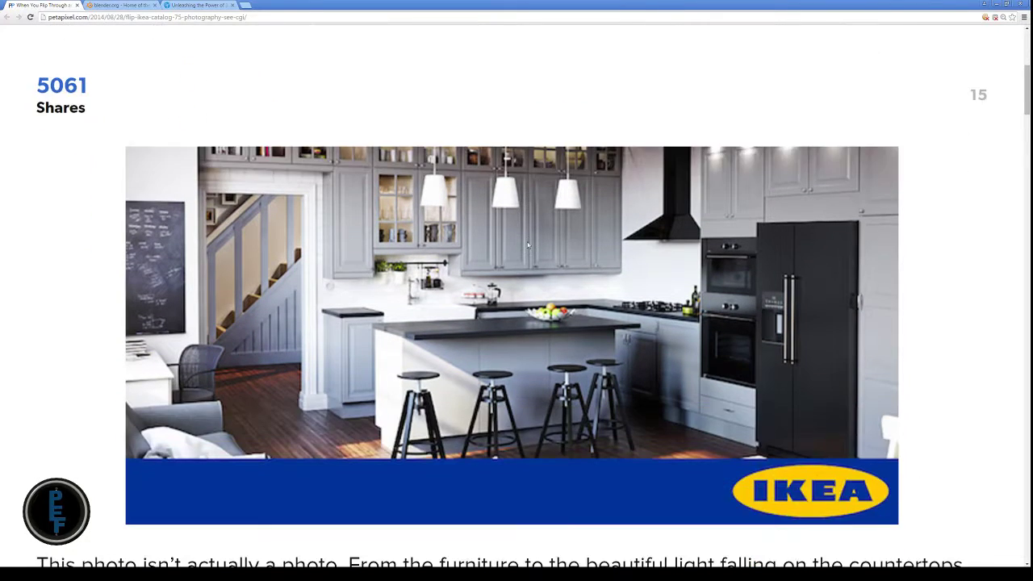
scroll(527, 248, up, 2)
scroll(527, 248, down, 1)
scroll(528, 247, up, 1)
scroll(541, 359, up, 1)
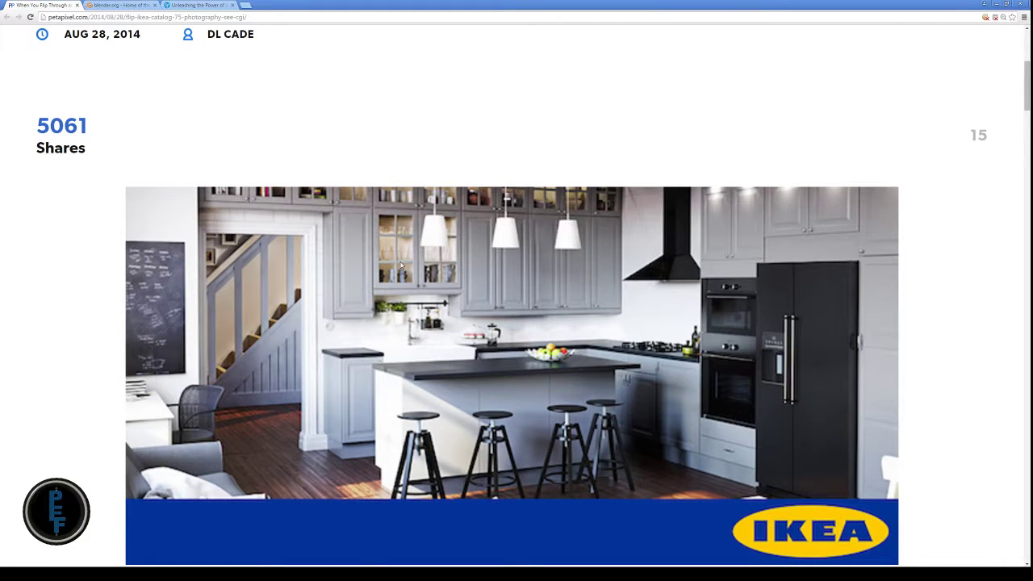
Step: Switch to the open blender.org page and look over the upper part of its home page
click(129, 6)
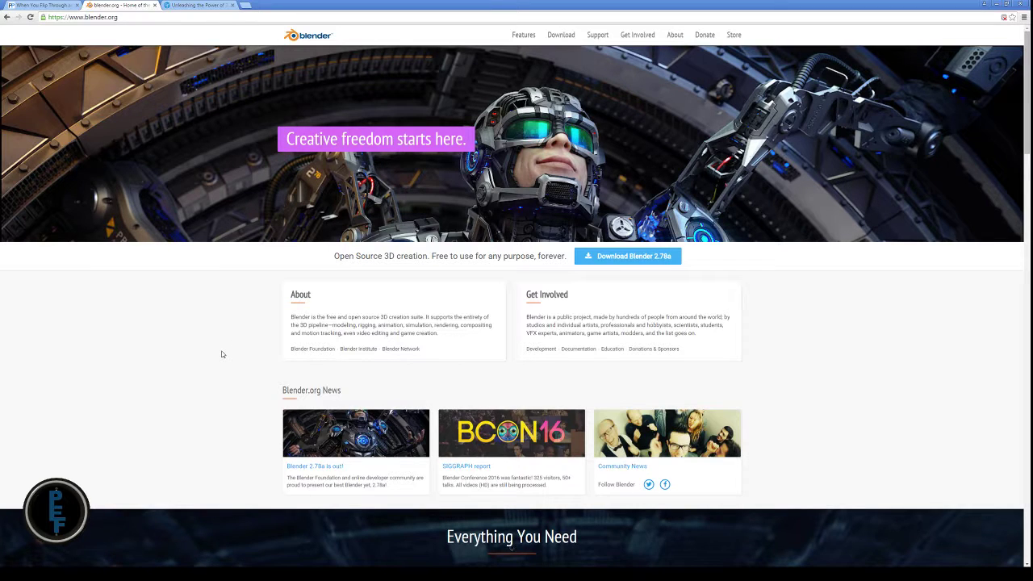
scroll(221, 354, down, 2)
scroll(222, 354, up, 2)
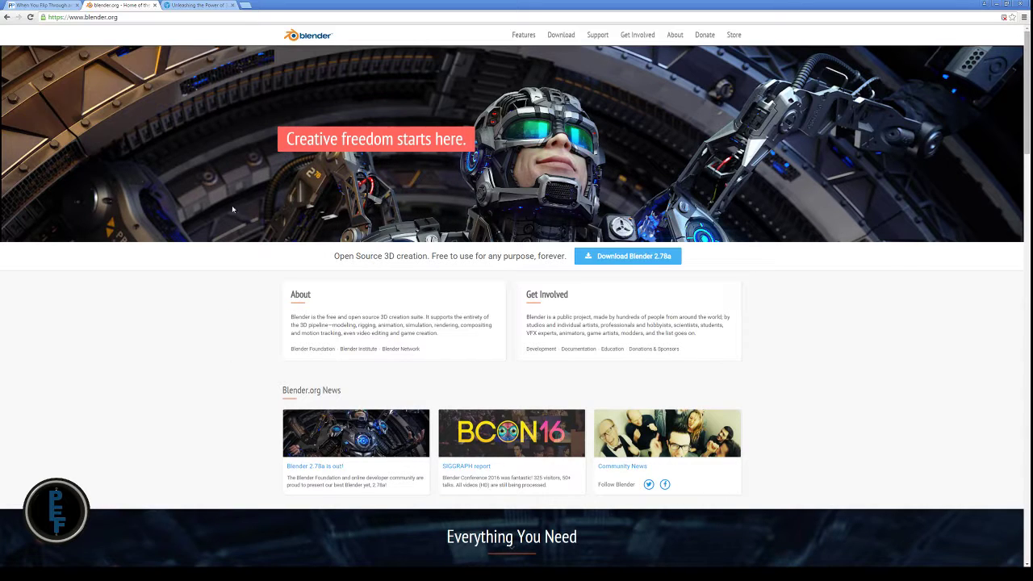
Step: Switch to the open Blend4Web page and examine its header and the introductory sections on 3D presence and online games
click(196, 6)
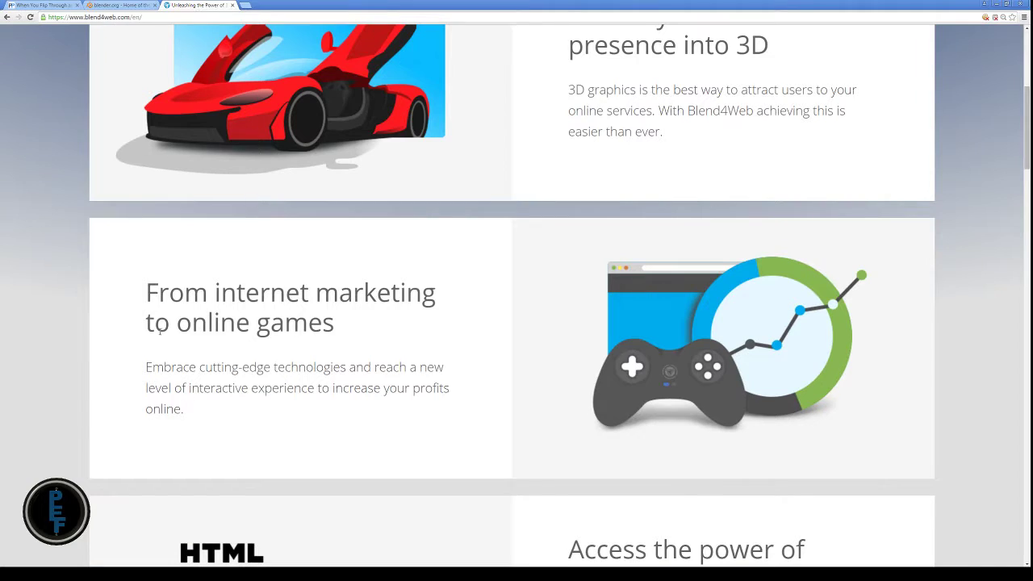
scroll(71, 375, up, 5)
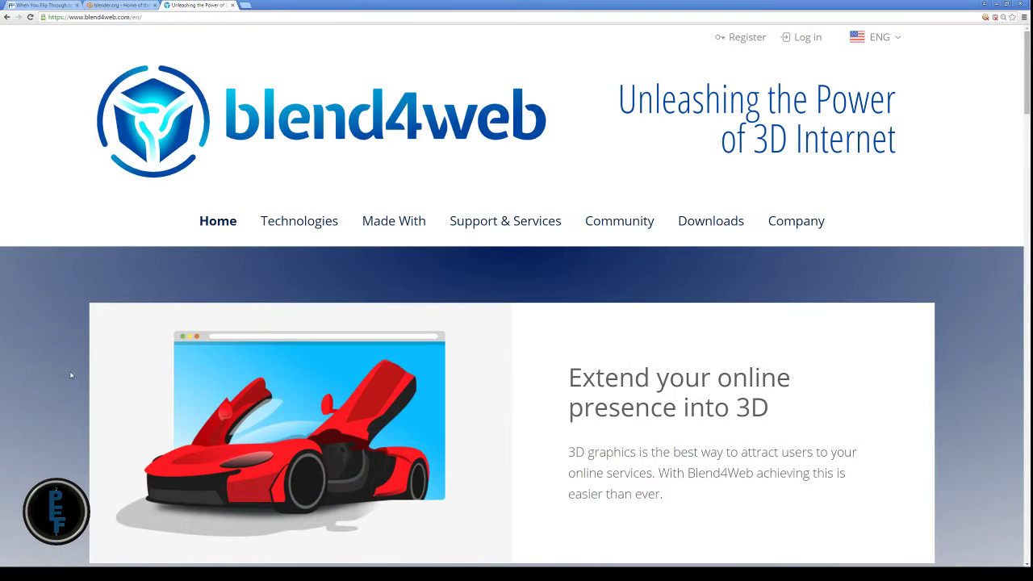
scroll(815, 422, down, 1)
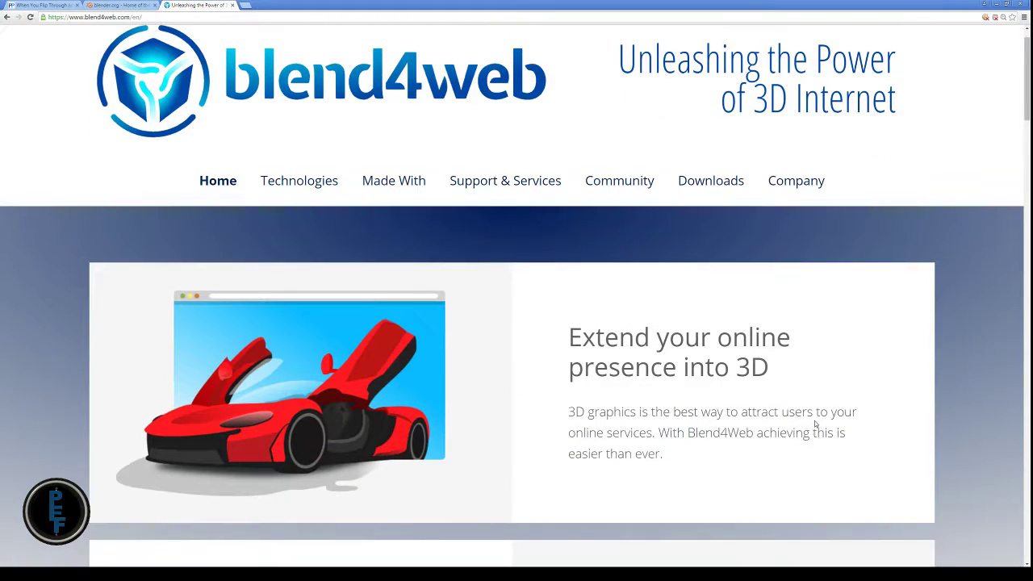
scroll(815, 424, up, 1)
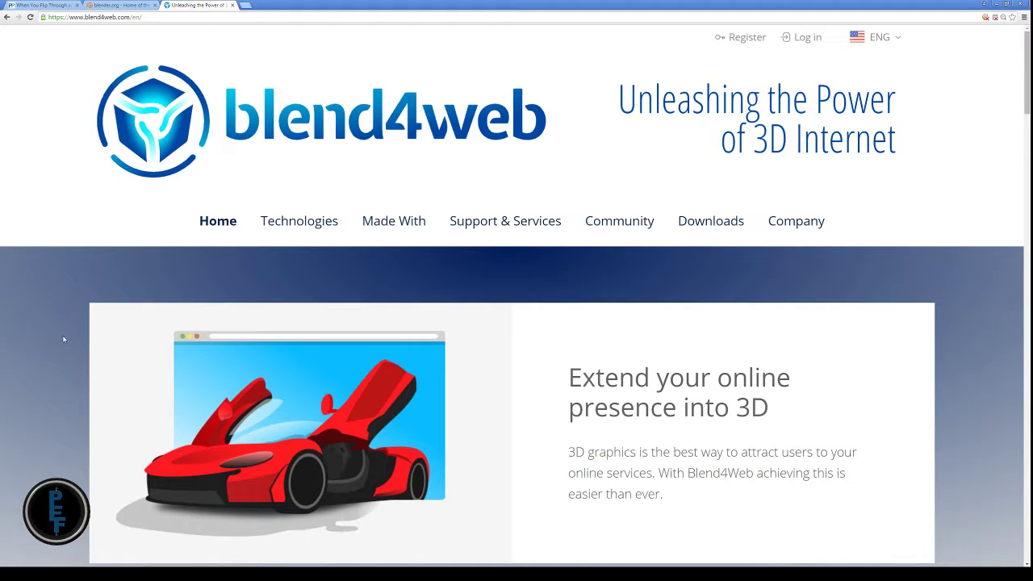
scroll(58, 341, down, 3)
scroll(58, 341, up, 3)
scroll(42, 341, down, 3)
scroll(38, 342, up, 3)
scroll(33, 343, down, 8)
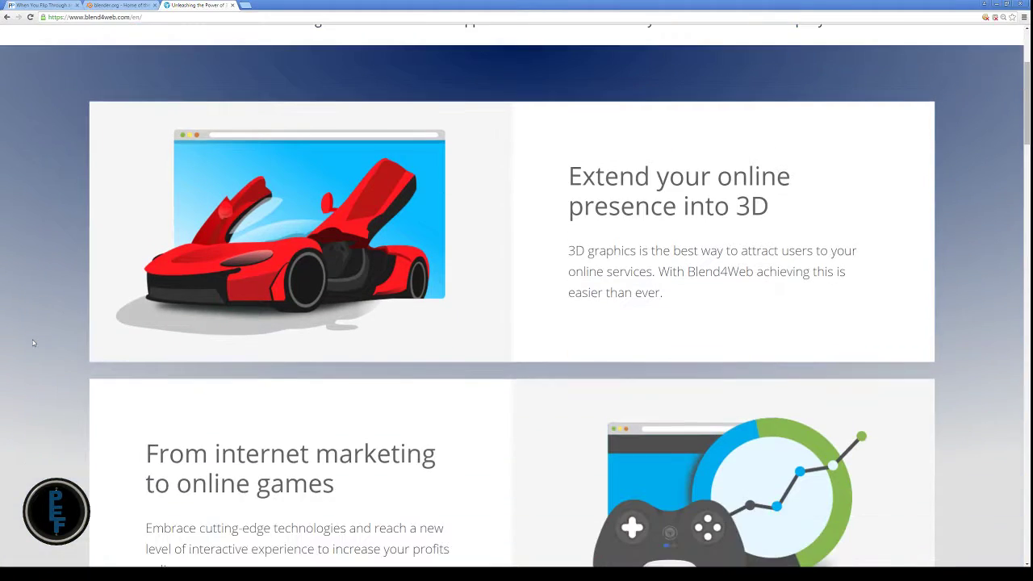
scroll(33, 343, down, 2)
scroll(33, 343, up, 10)
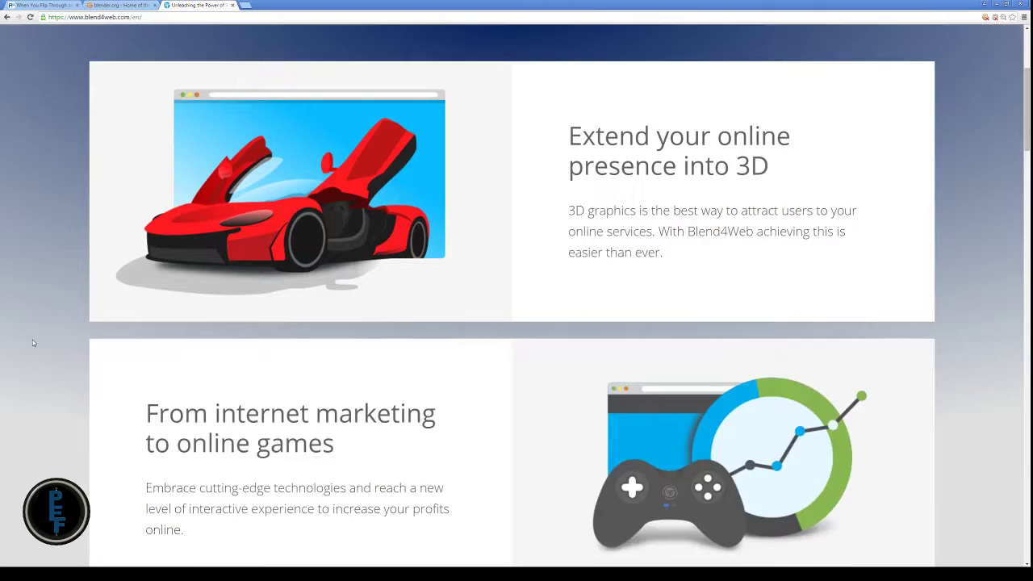
Step: Read the Blend4Web section on accessing the power of WebGL, highlighting part of its paragraph and clearing the highlight
scroll(33, 343, down, 4)
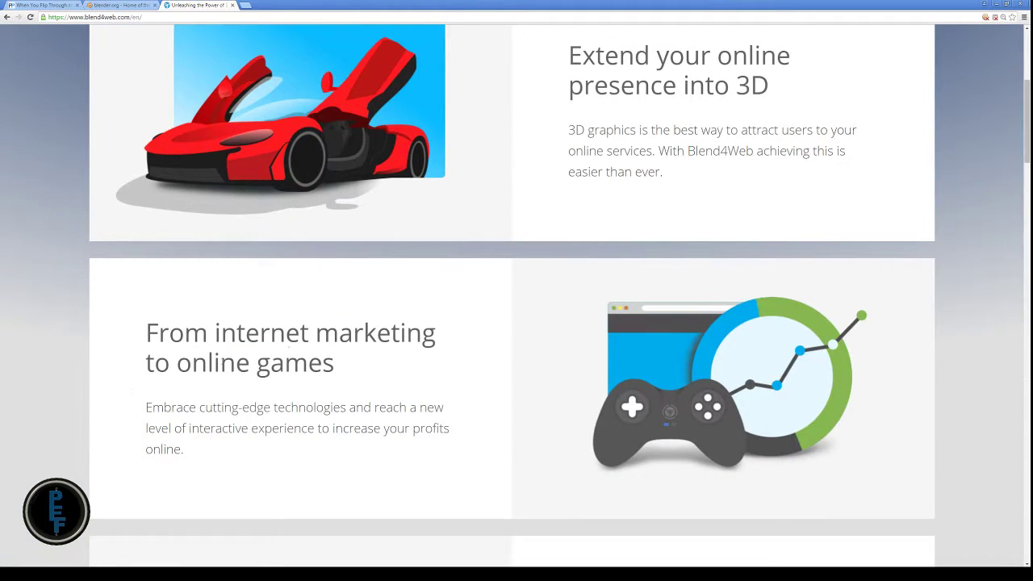
scroll(65, 385, down, 4)
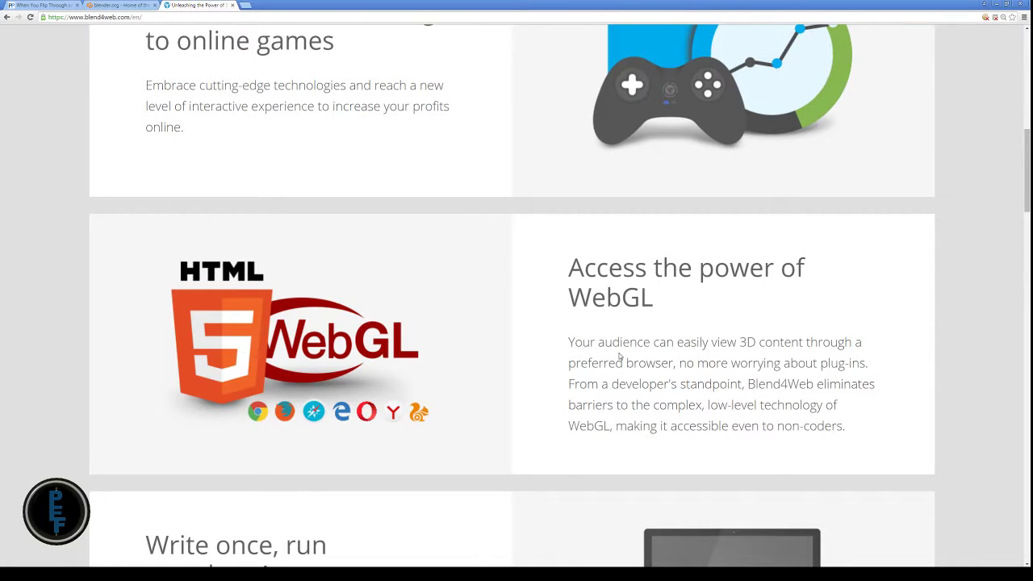
scroll(621, 357, down, 1)
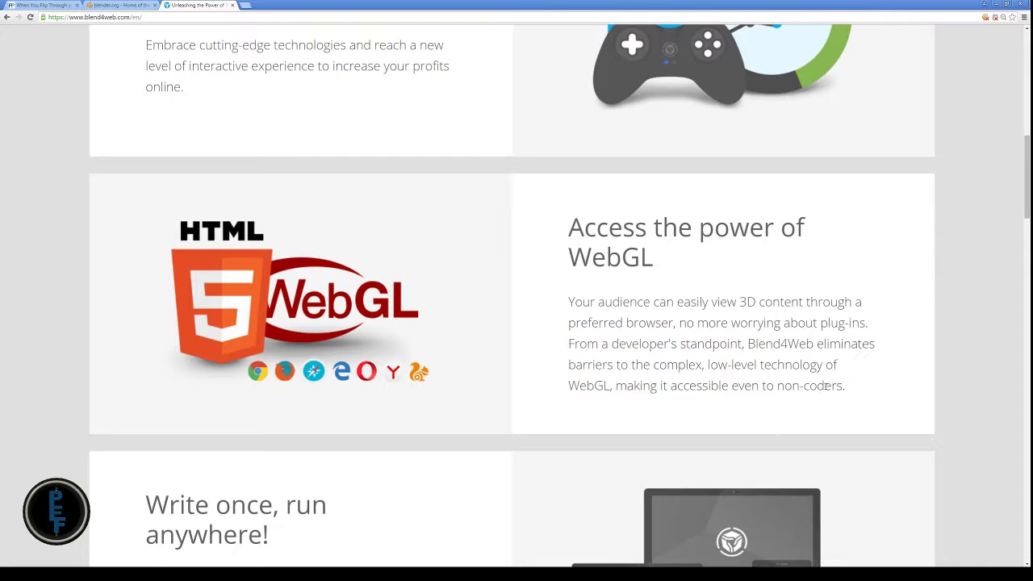
drag(844, 386, 669, 323)
scroll(503, 339, down, 3)
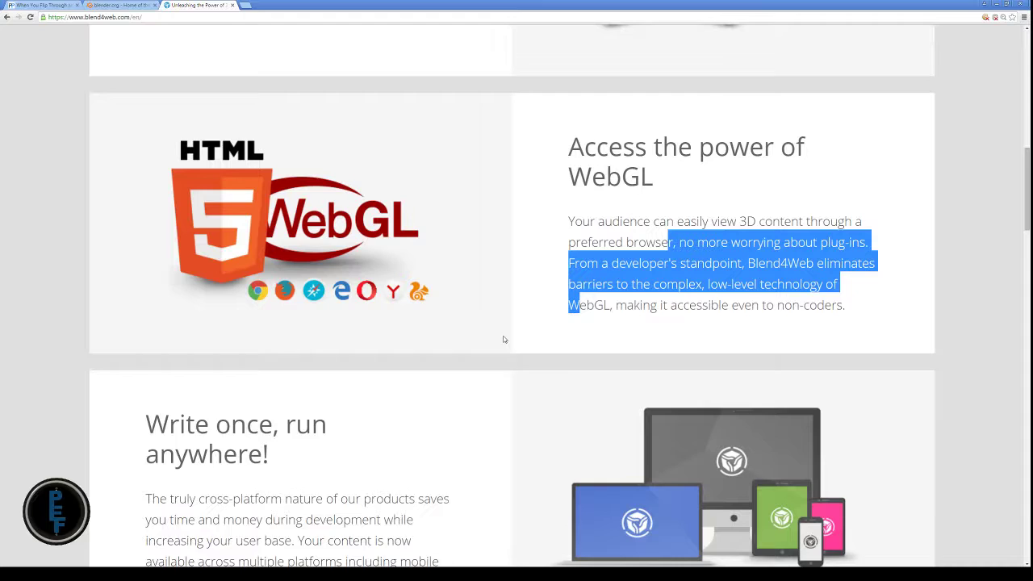
click(198, 343)
Step: Read the Blend4Web sections on cross-platform support, full autonomy and the streamlined authoring pipeline, and return up the page
scroll(207, 322, down, 1)
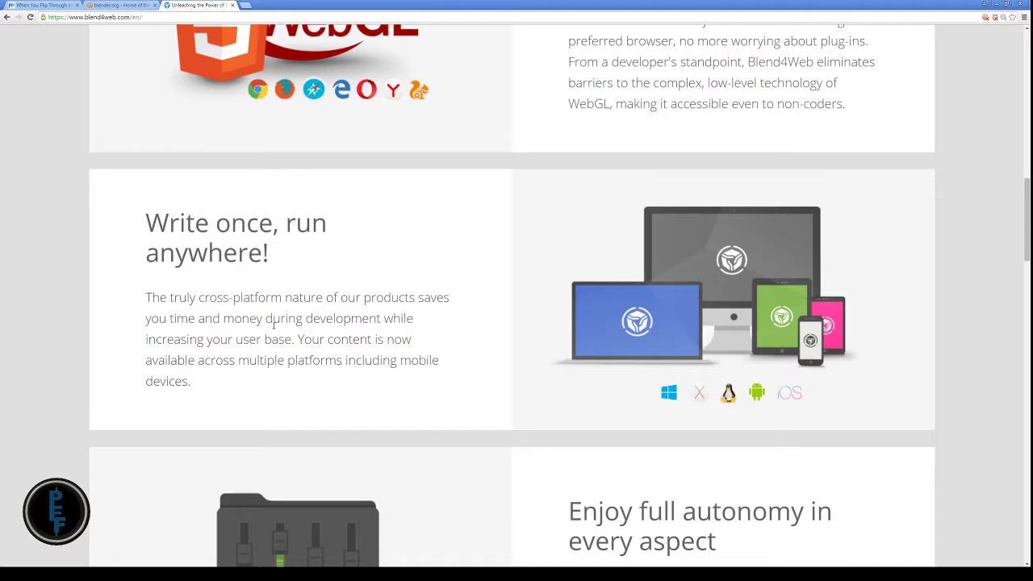
scroll(274, 326, down, 1)
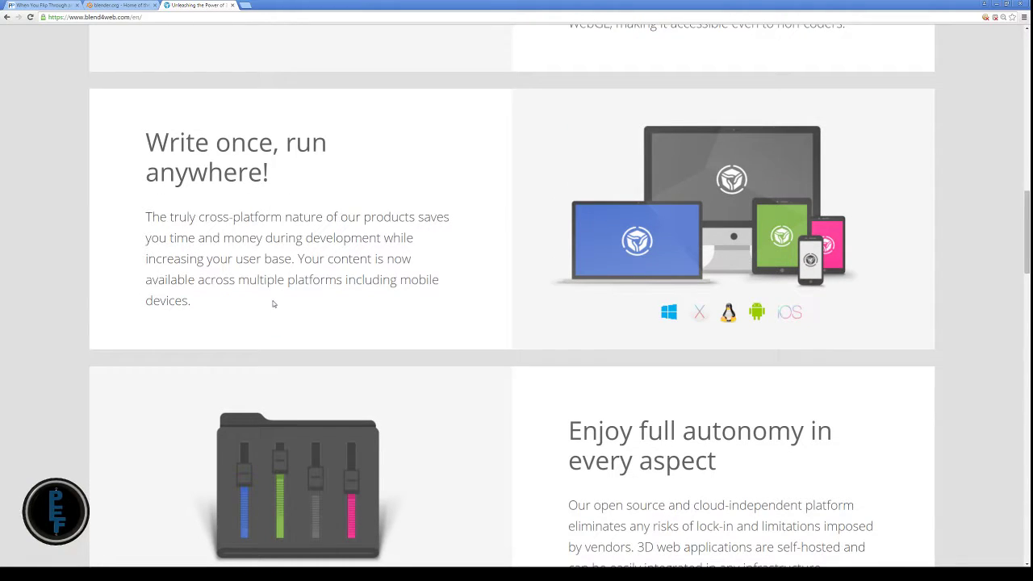
scroll(273, 297, down, 1)
scroll(273, 297, up, 2)
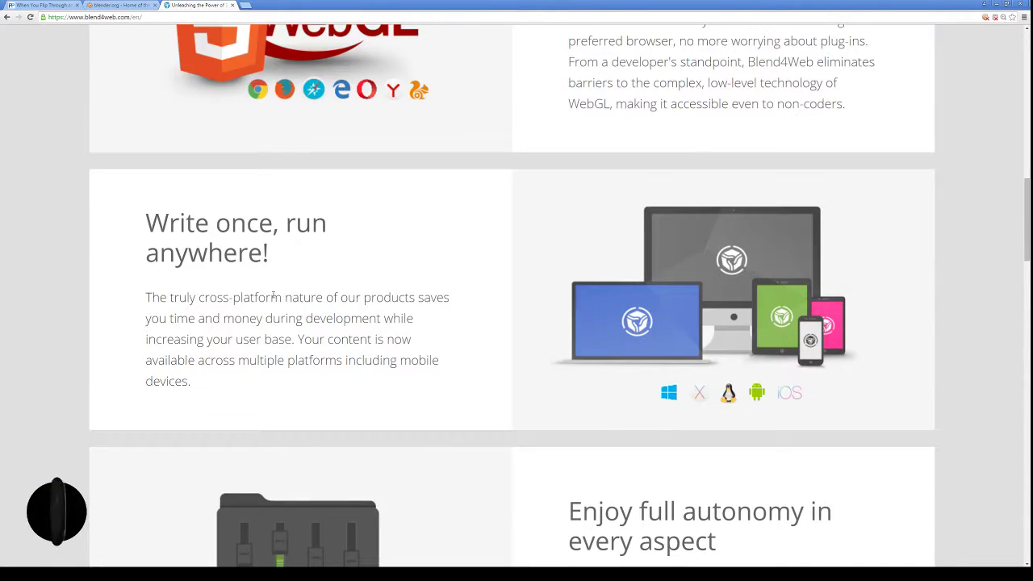
scroll(273, 295, down, 1)
scroll(273, 297, down, 4)
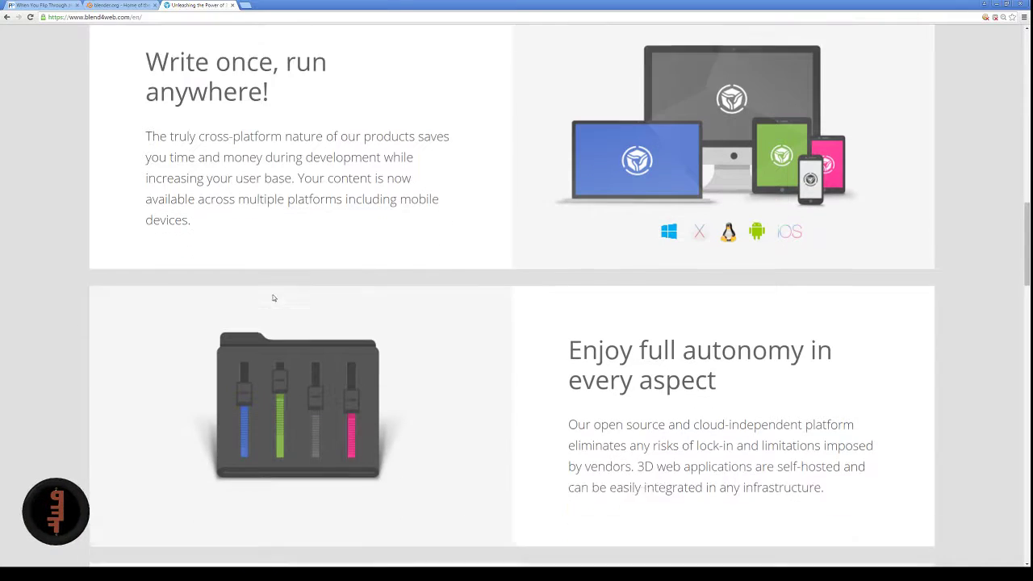
scroll(517, 314, down, 4)
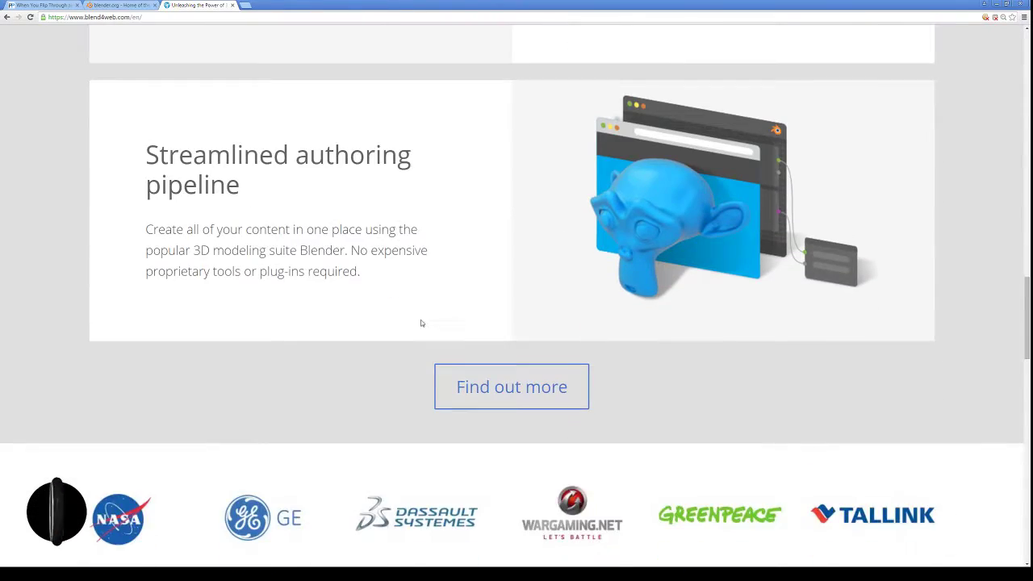
scroll(422, 323, up, 8)
scroll(420, 323, up, 2)
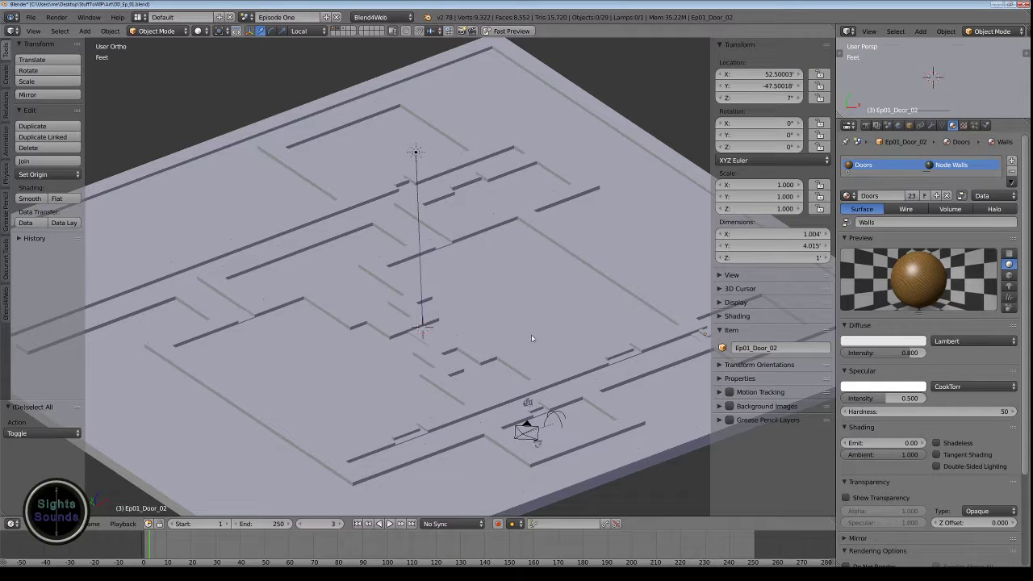
Step: In Blender, select the Ep01_Walls object and inspect the dungeon's wall layout in wireframe before returning to solid shading
scroll(532, 339, down, 3)
middle_drag(531, 339, 506, 335)
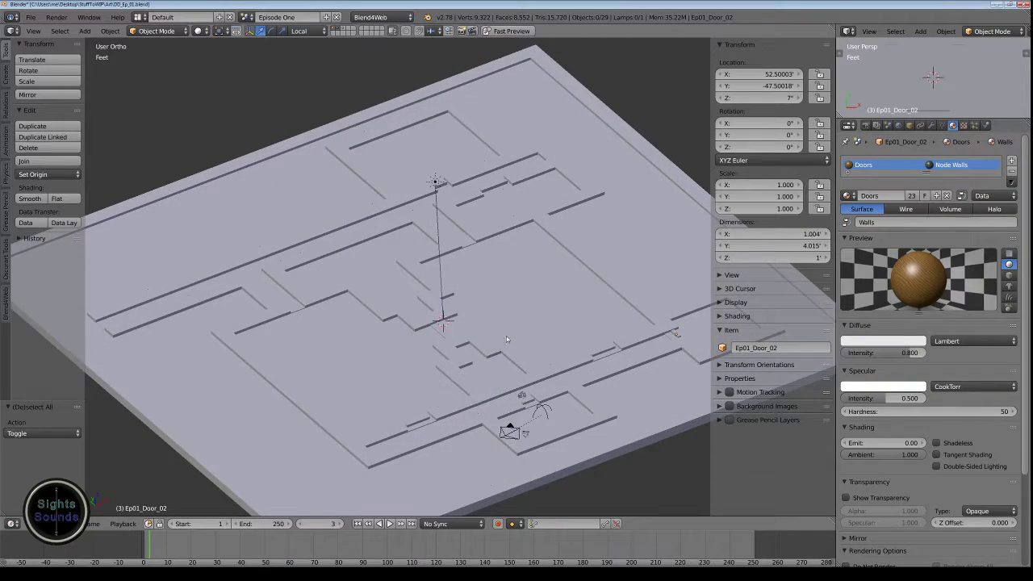
right_click(526, 376)
key(z)
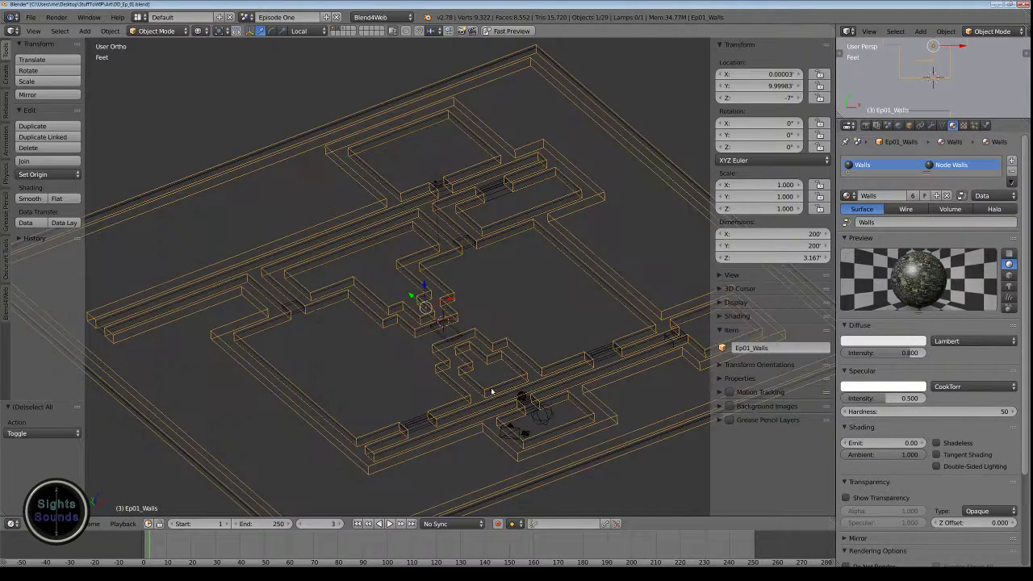
key(z)
Step: Select the Ep01_FloorBasic object and inspect its outline in wireframe before returning to solid shading
right_click(264, 449)
key(z)
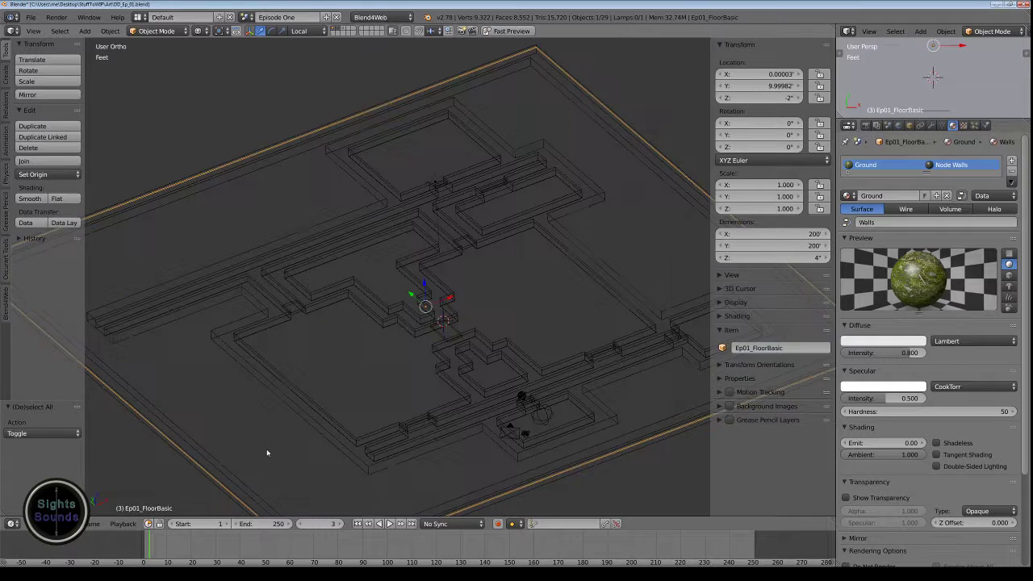
key(z)
Step: Select the Ep01_Doorway_01 object and examine the small pedestal model beside the camera up close
scroll(492, 408, up, 6)
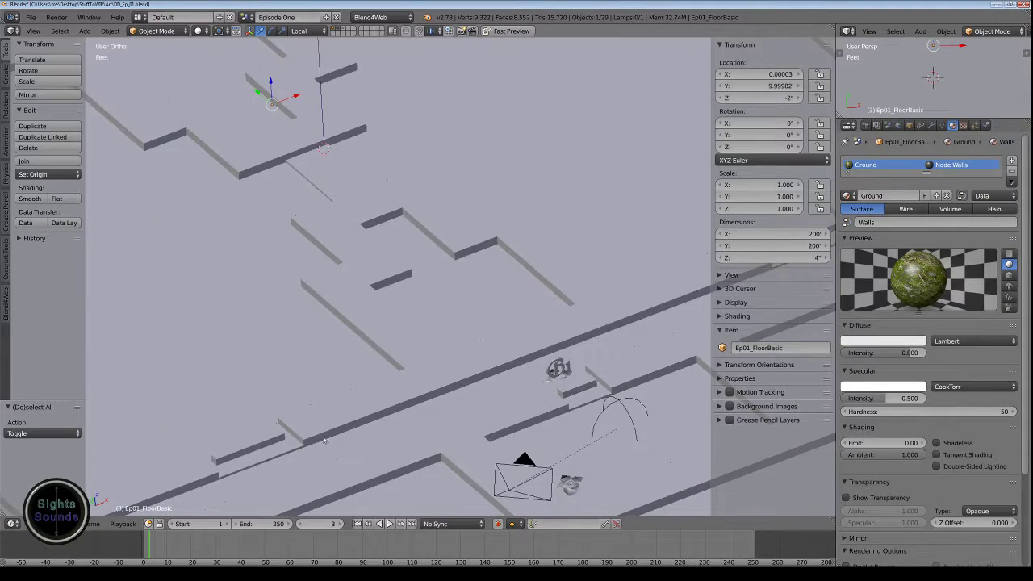
right_click(259, 438)
shift+middle_drag(409, 432, 312, 413)
scroll(464, 439, up, 3)
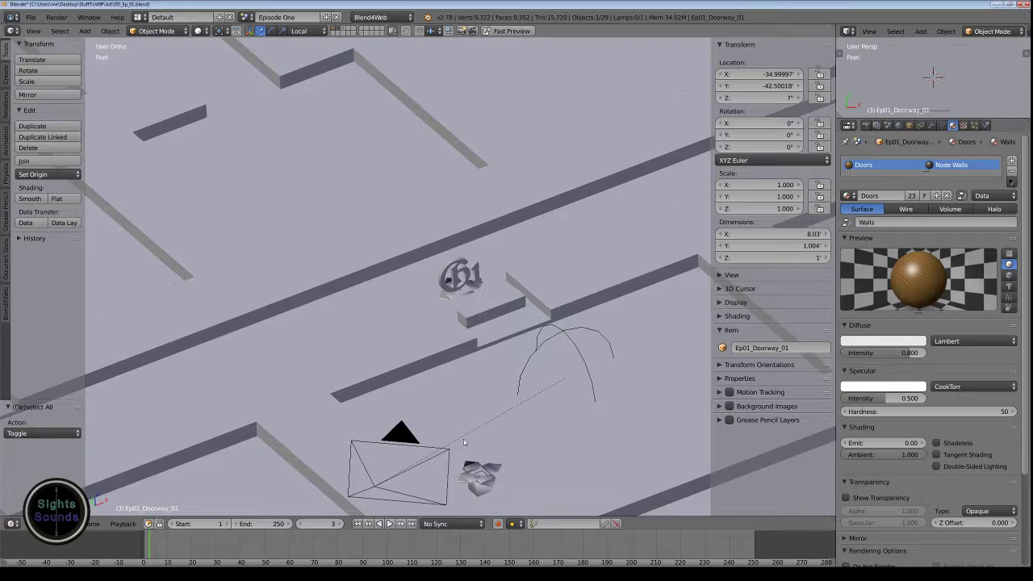
shift+middle_drag(464, 440, 440, 339)
middle_drag(467, 404, 436, 385)
scroll(403, 410, up, 6)
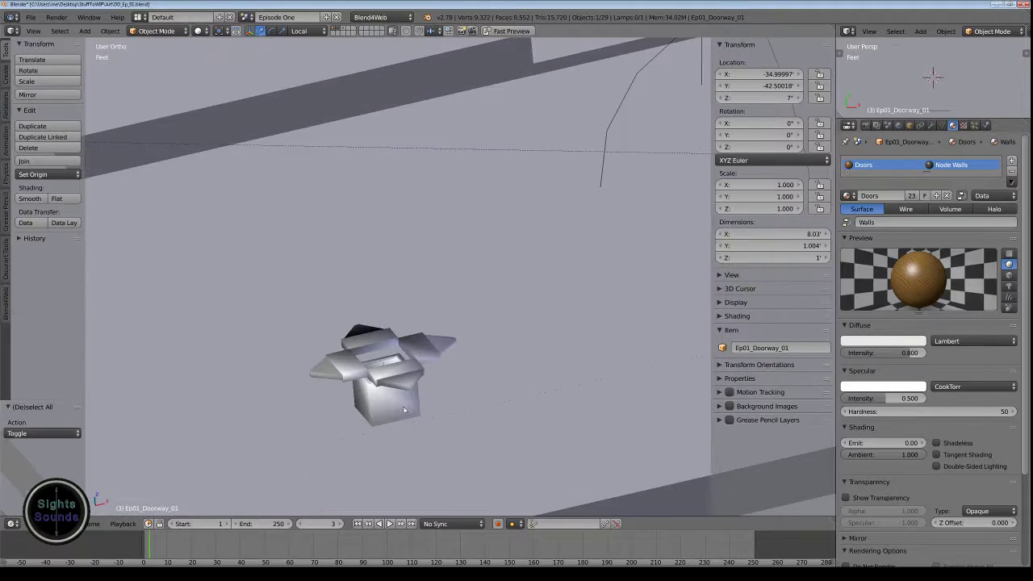
Step: Select the Char_01 player model and try moving it across the floor
right_click(390, 412)
key(g)
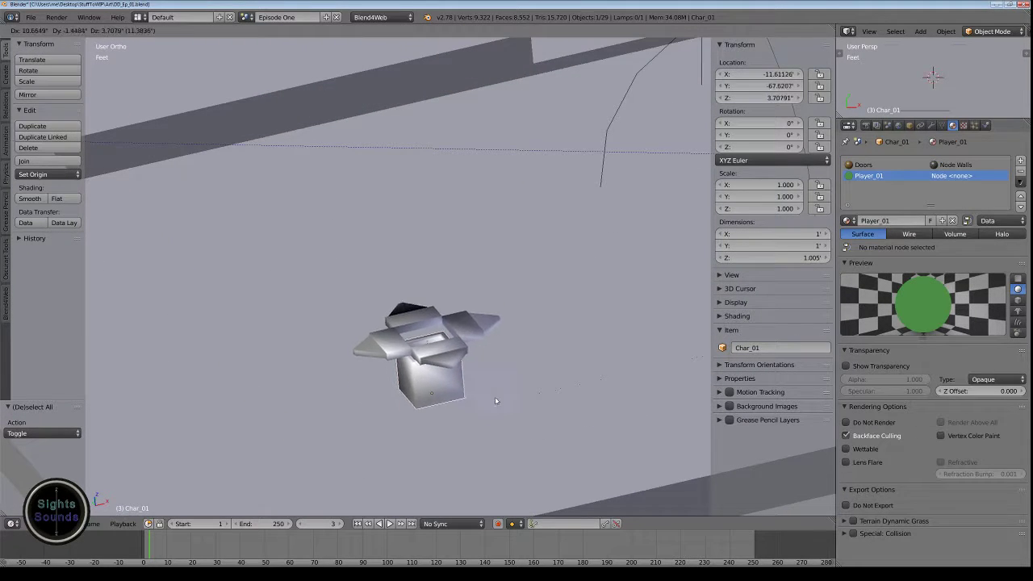
right_click(486, 412)
Step: Select the Guard_01 model behind the door and try moving it upward
scroll(486, 412, down, 3)
shift+middle_drag(526, 177, 512, 266)
scroll(511, 265, up, 3)
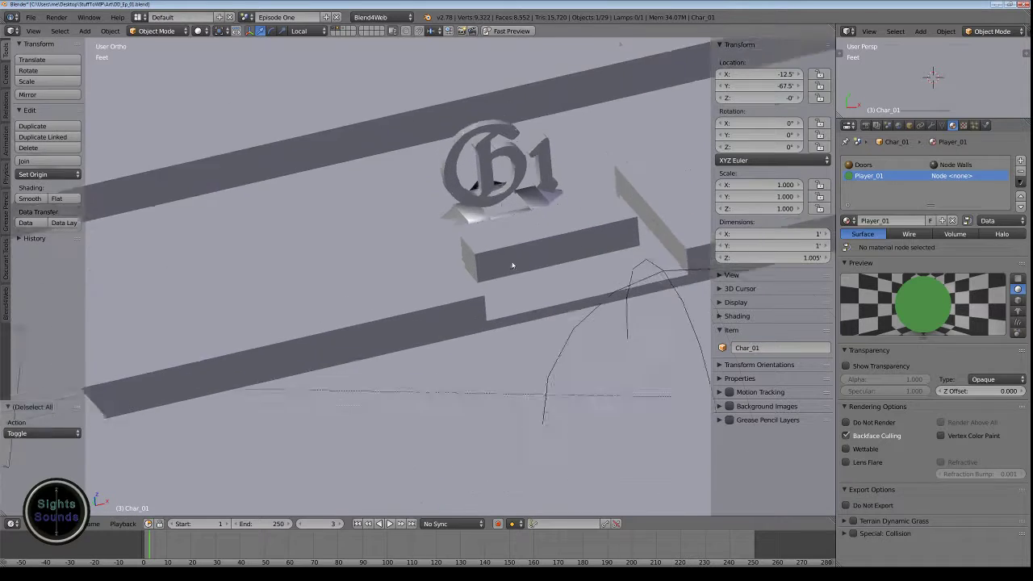
right_click(481, 179)
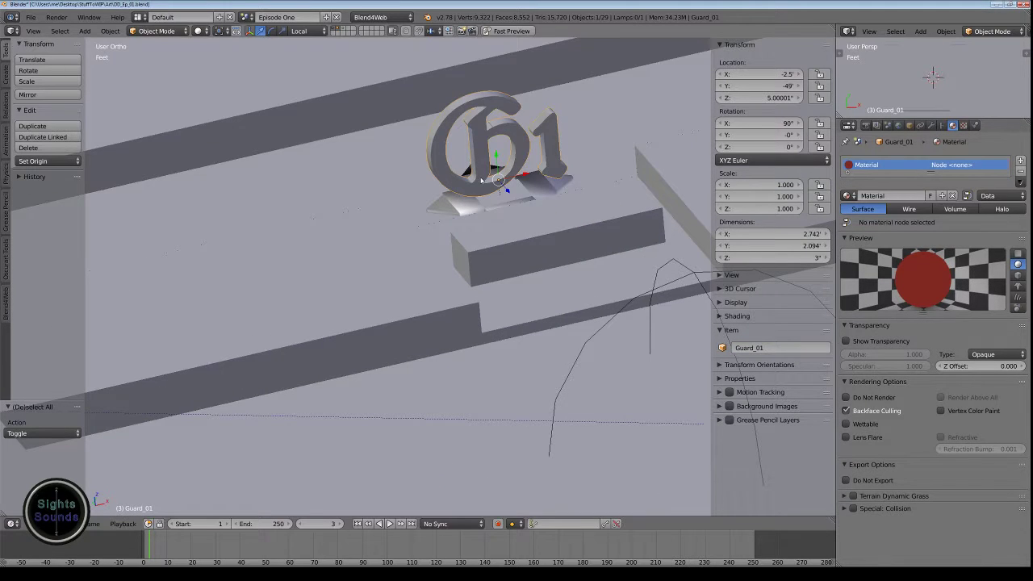
key(g)
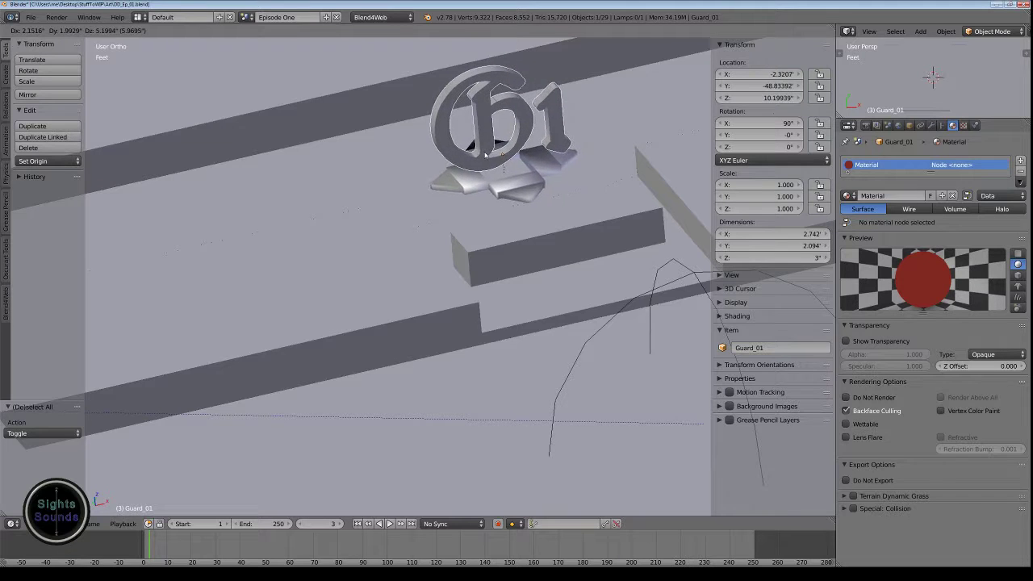
click(469, 194)
Step: Select the Mv_Gd01_W movement marker beneath the guard and look over the surrounding rooms and the player model
right_click(455, 203)
scroll(454, 218, down, 3)
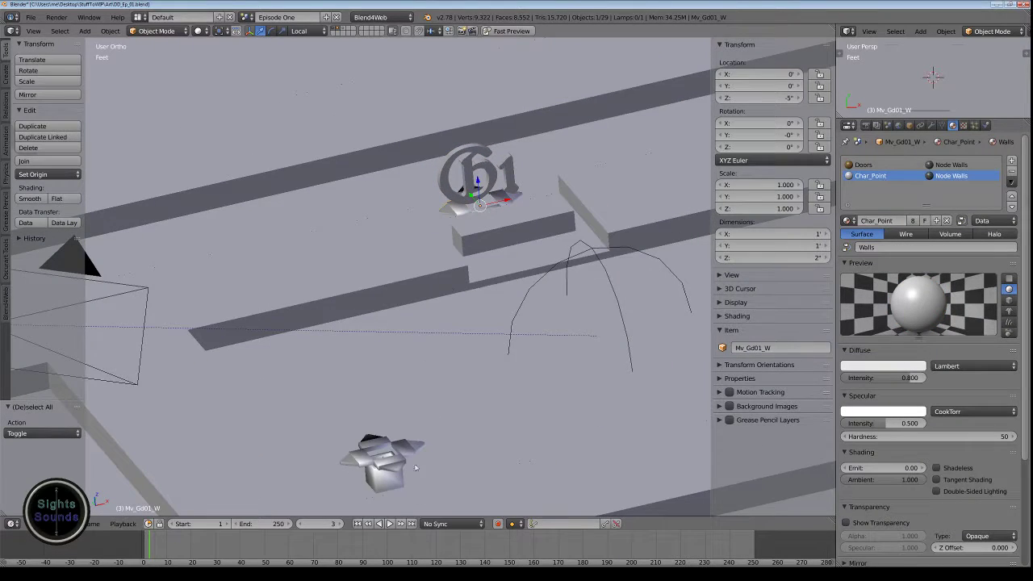
shift+middle_drag(398, 448, 415, 336)
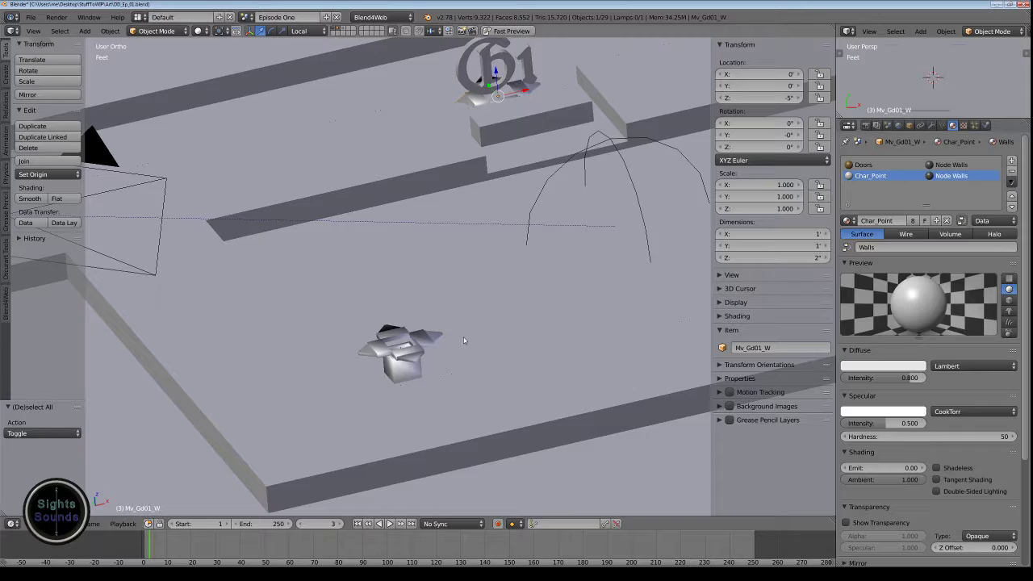
middle_drag(533, 241, 496, 280)
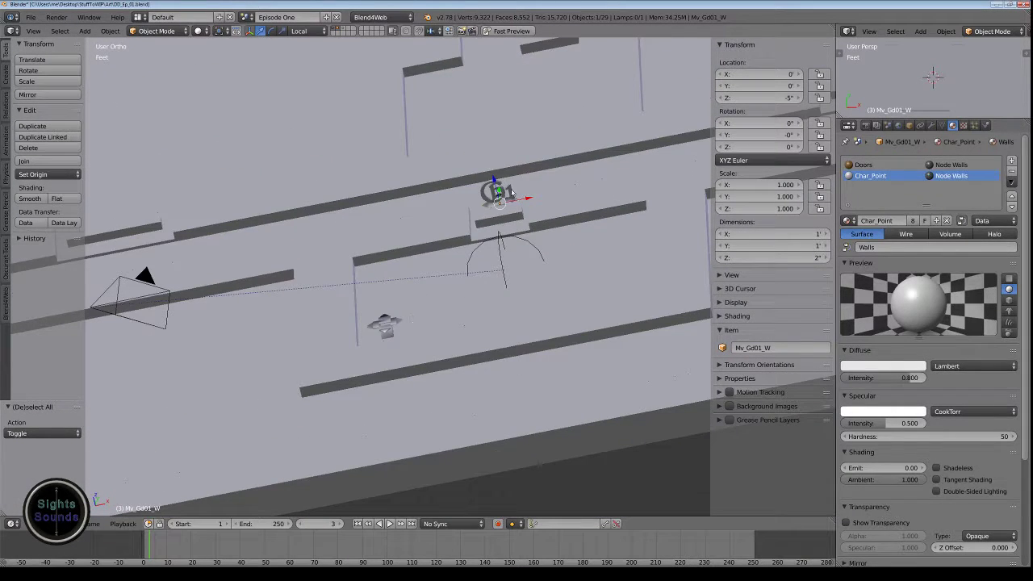
middle_drag(395, 331, 468, 310)
Step: Launch the Blend4Web fast preview of the scene in the browser and bring the starting room into view
click(501, 31)
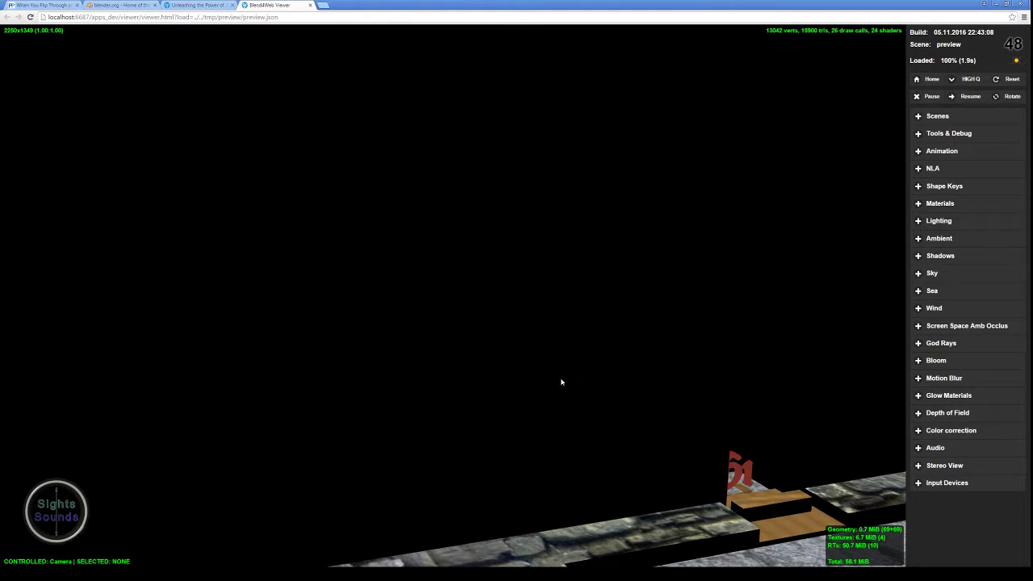
scroll(590, 392, down, 5)
click(543, 409)
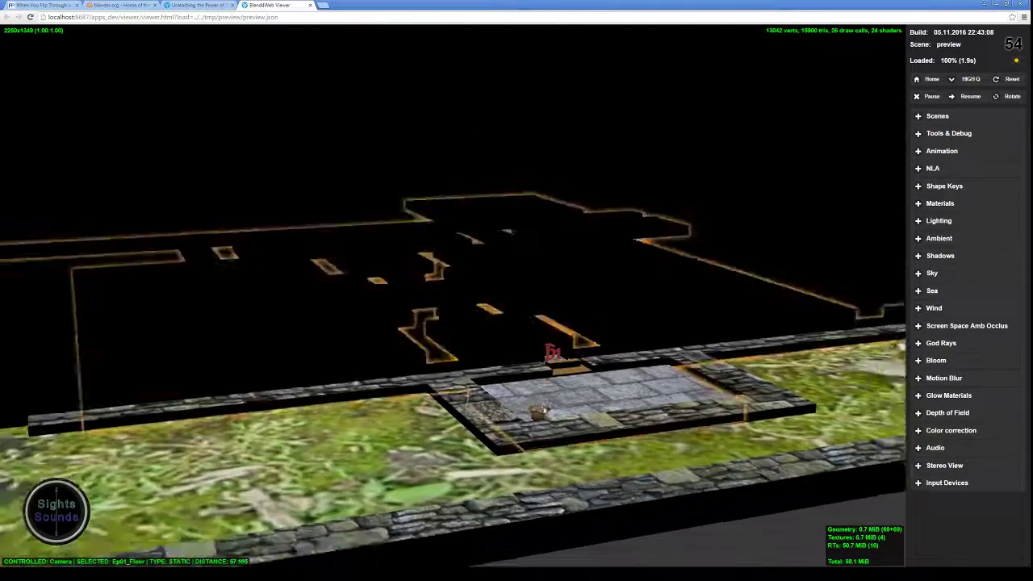
drag(538, 410, 522, 261)
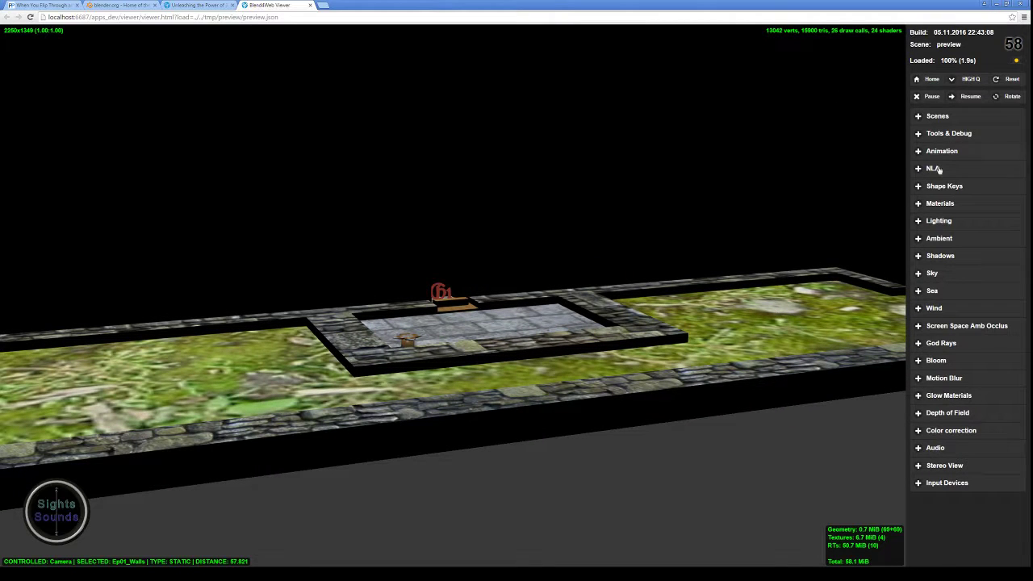
scroll(609, 341, down, 3)
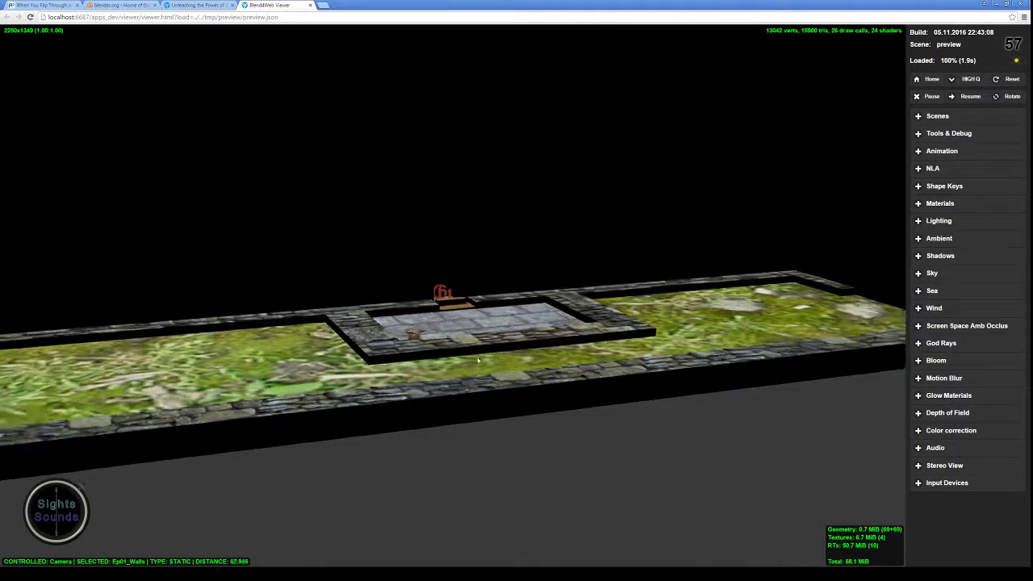
drag(610, 342, 583, 457)
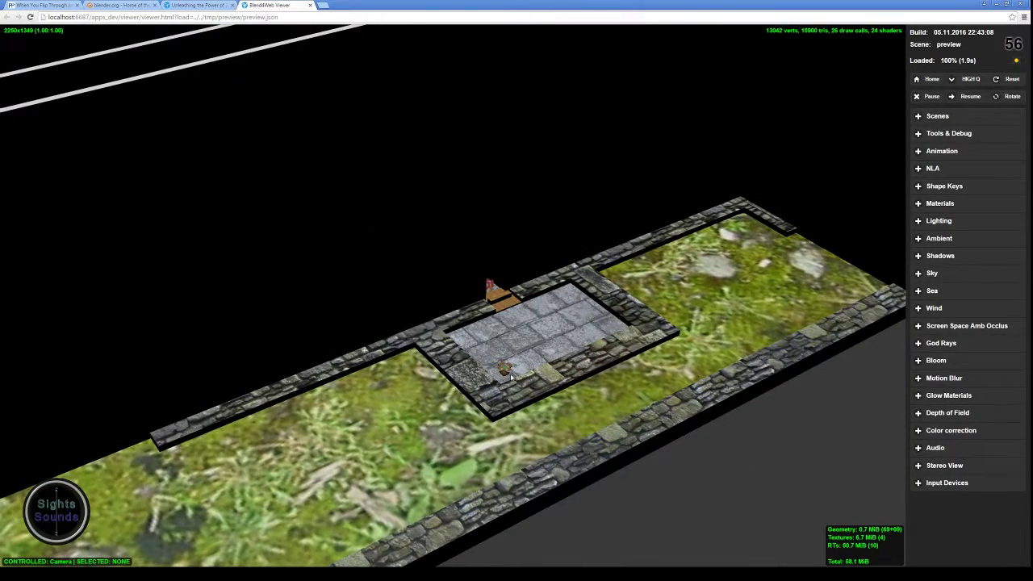
Step: Examine the starting room's walls and floor from several angles, closing in on the player character from above
click(557, 470)
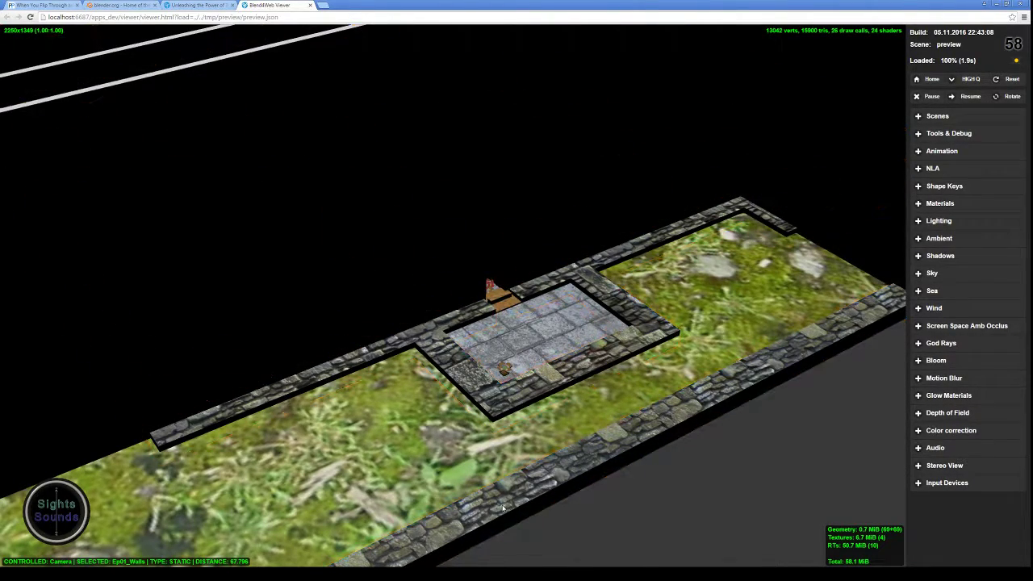
drag(446, 440, 413, 404)
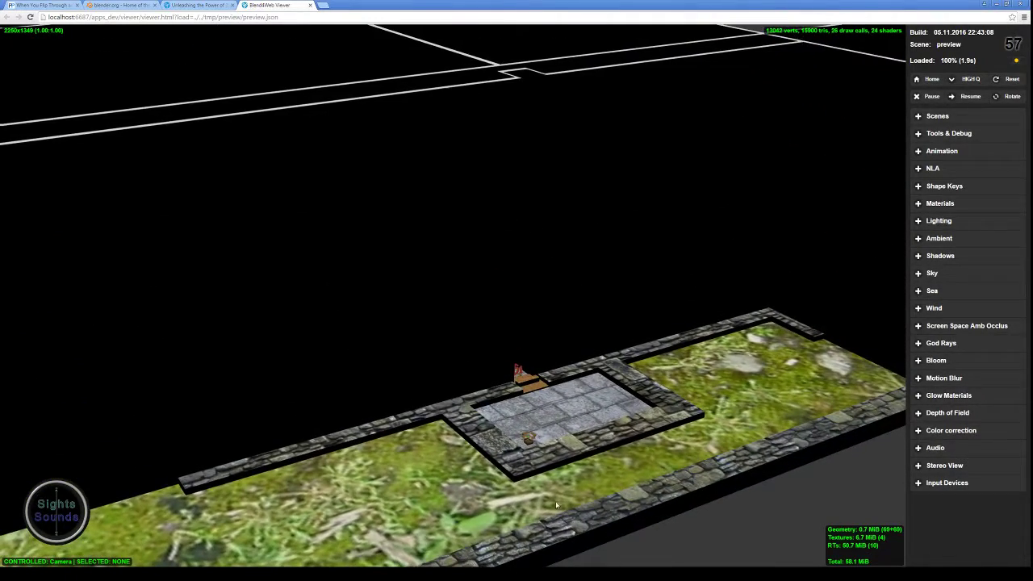
click(581, 515)
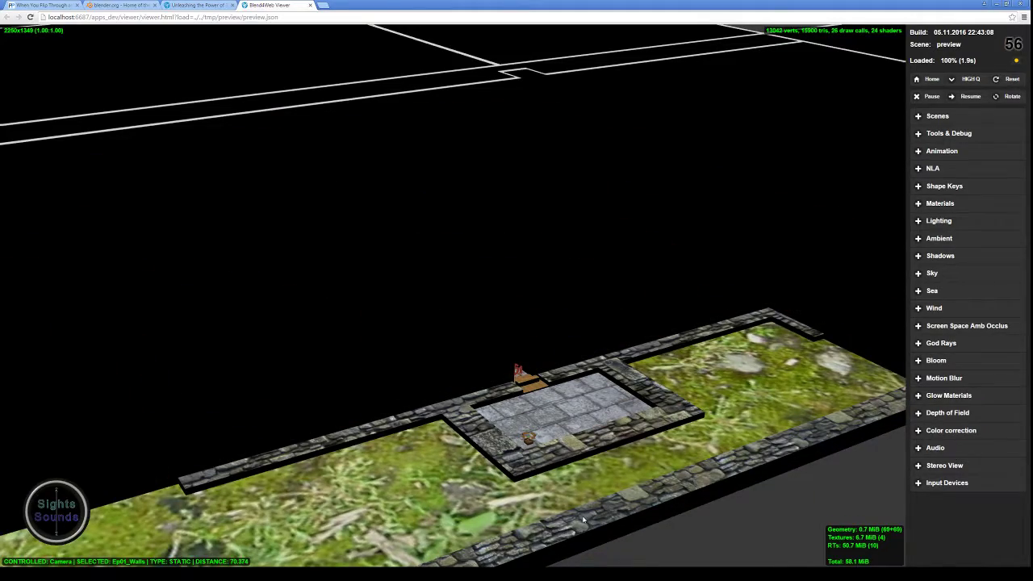
scroll(583, 520, up, 4)
middle_drag(583, 520, 491, 368)
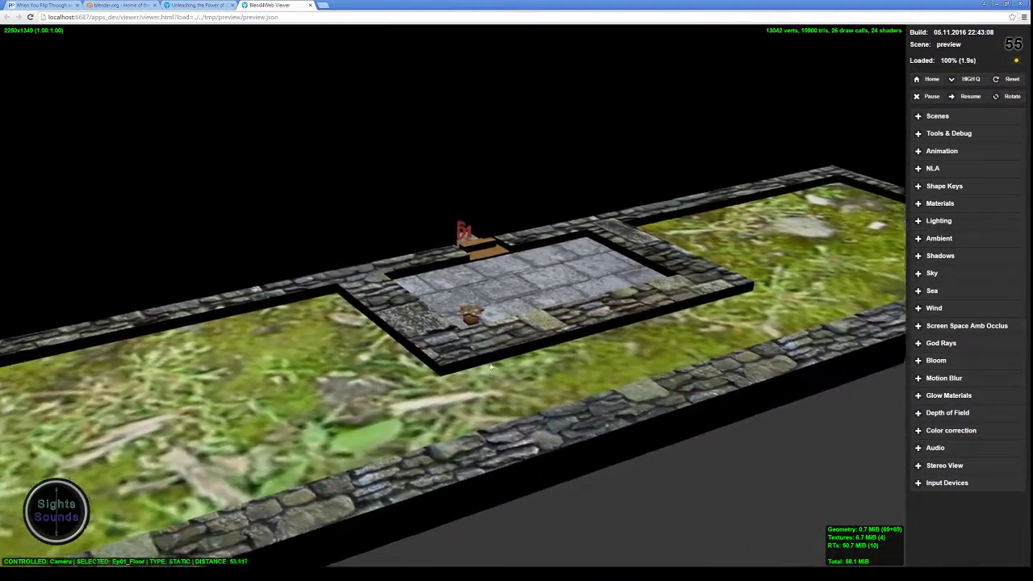
scroll(491, 368, up, 4)
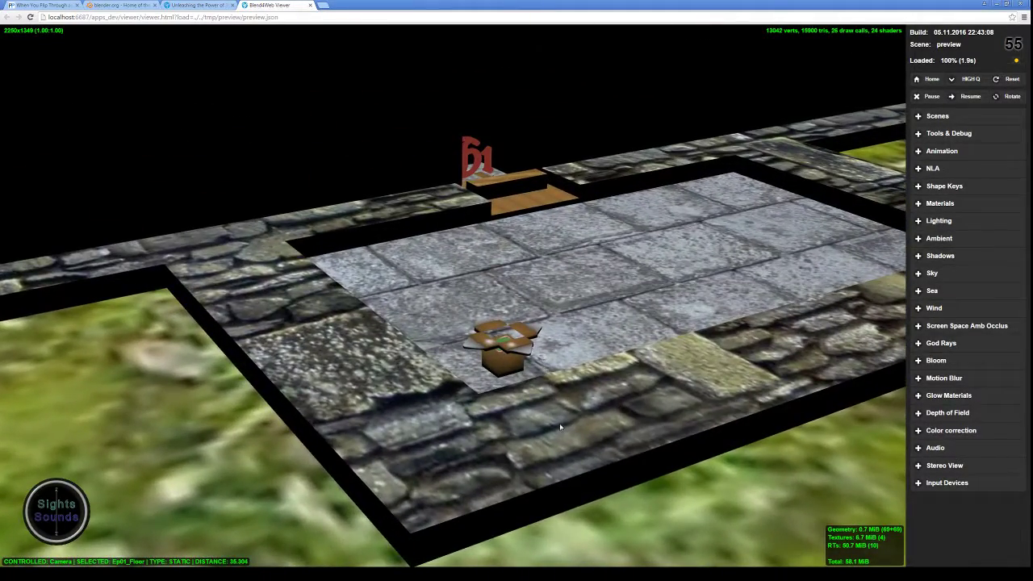
drag(560, 427, 569, 524)
middle_drag(569, 525, 492, 322)
drag(492, 322, 509, 369)
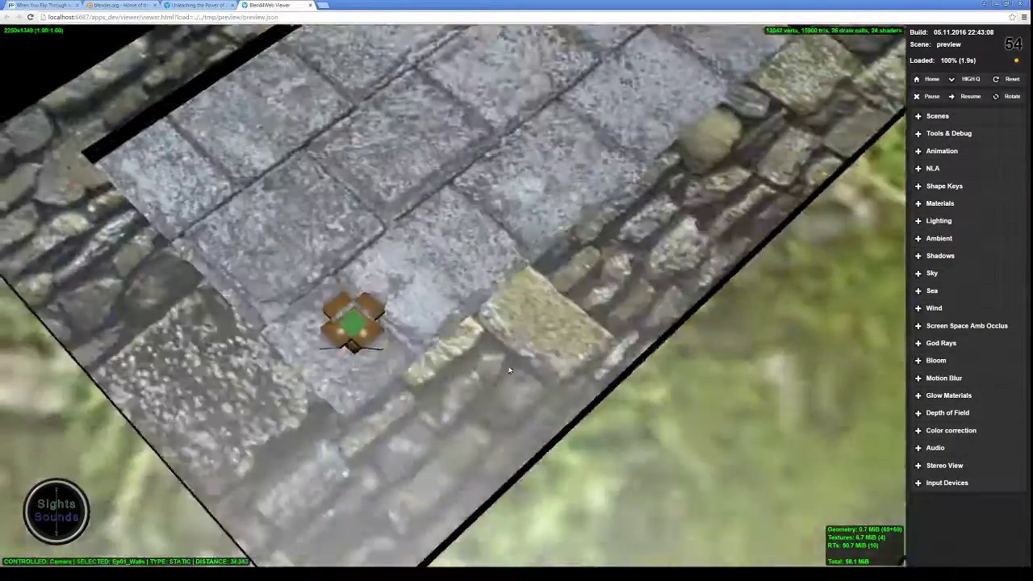
middle_drag(510, 369, 477, 325)
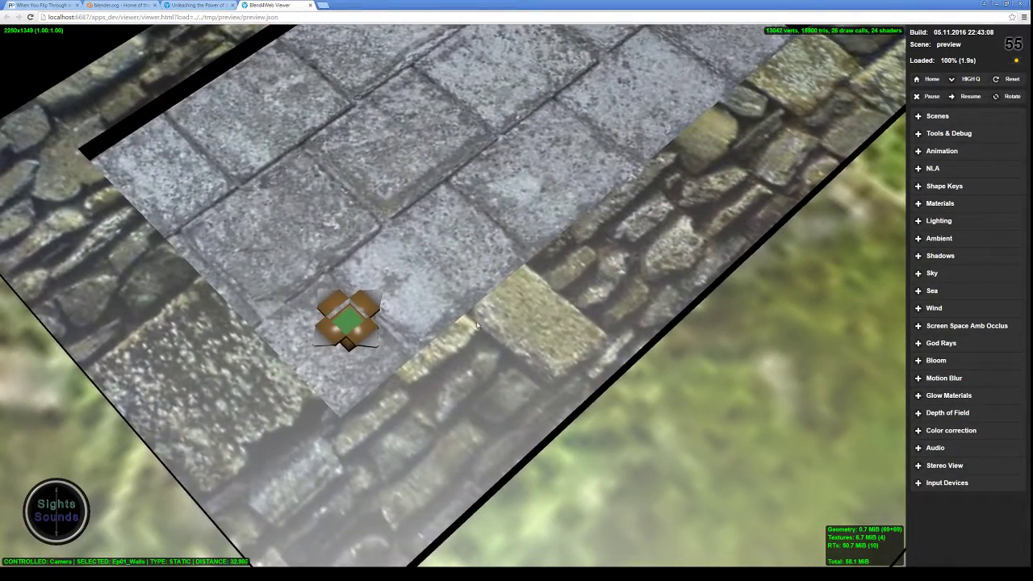
Step: Move the player character east and north across the starting room to the doorway, using its direction markers
click(372, 303)
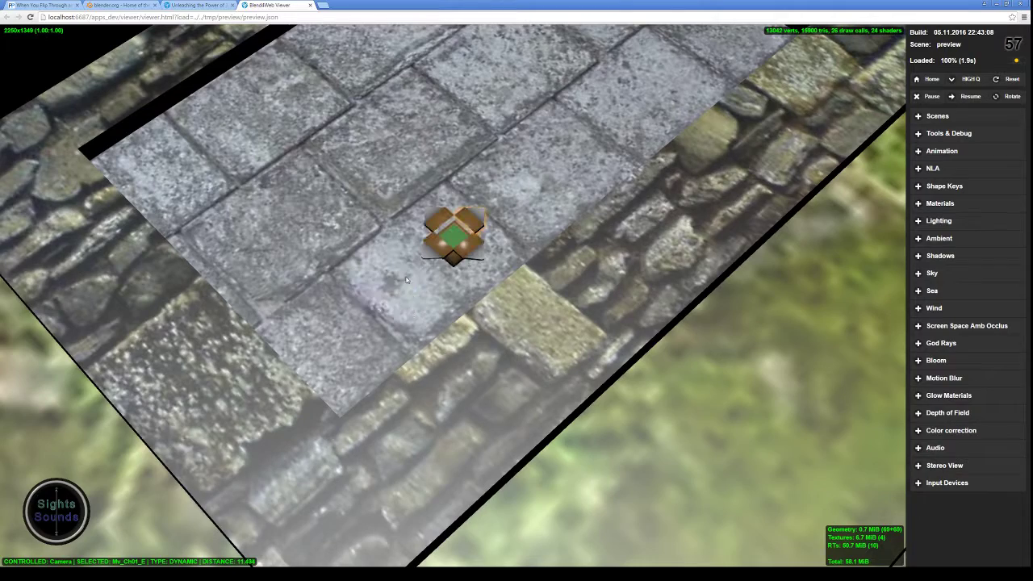
drag(462, 229, 484, 393)
click(607, 521)
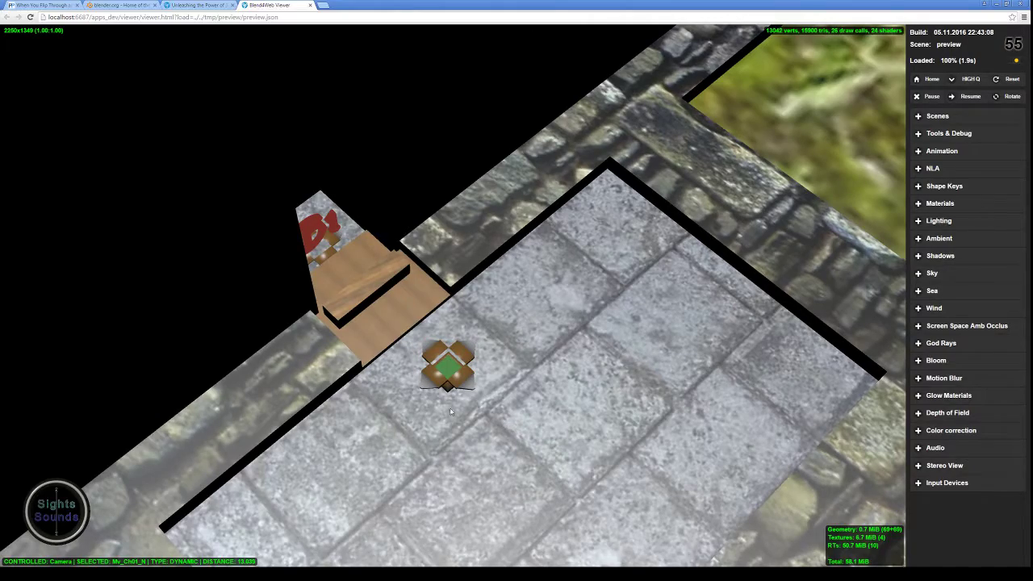
drag(446, 455, 383, 422)
drag(549, 347, 516, 307)
drag(464, 560, 443, 317)
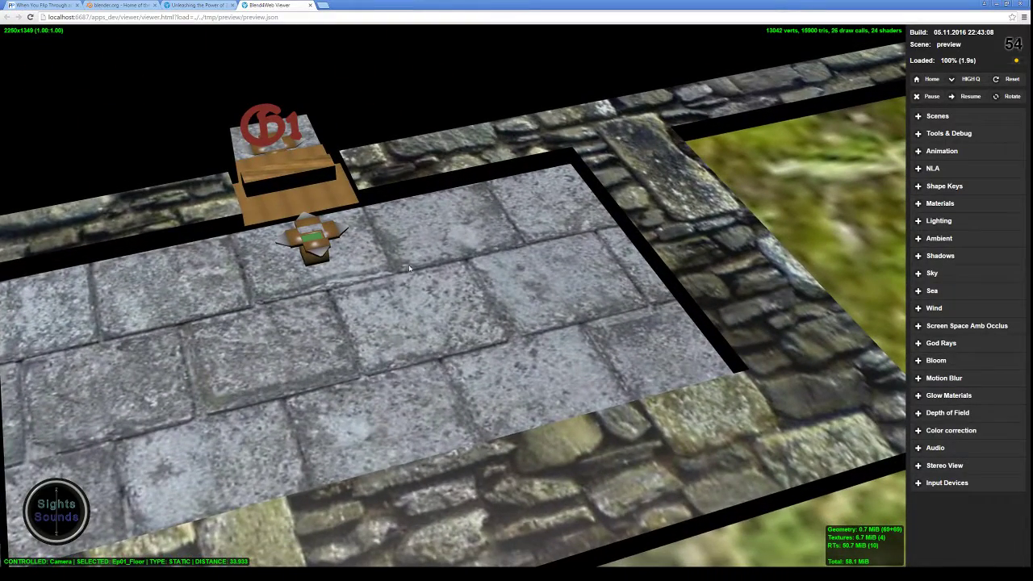
drag(410, 268, 467, 331)
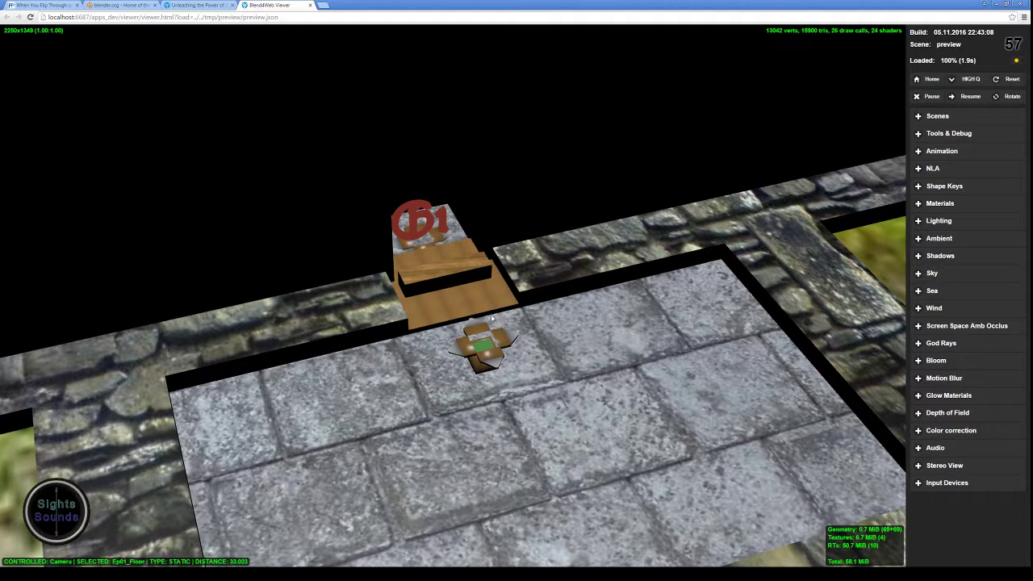
Step: Open the door Ep01_Door_01 in front of the player character and look over the corridor beyond it
click(451, 278)
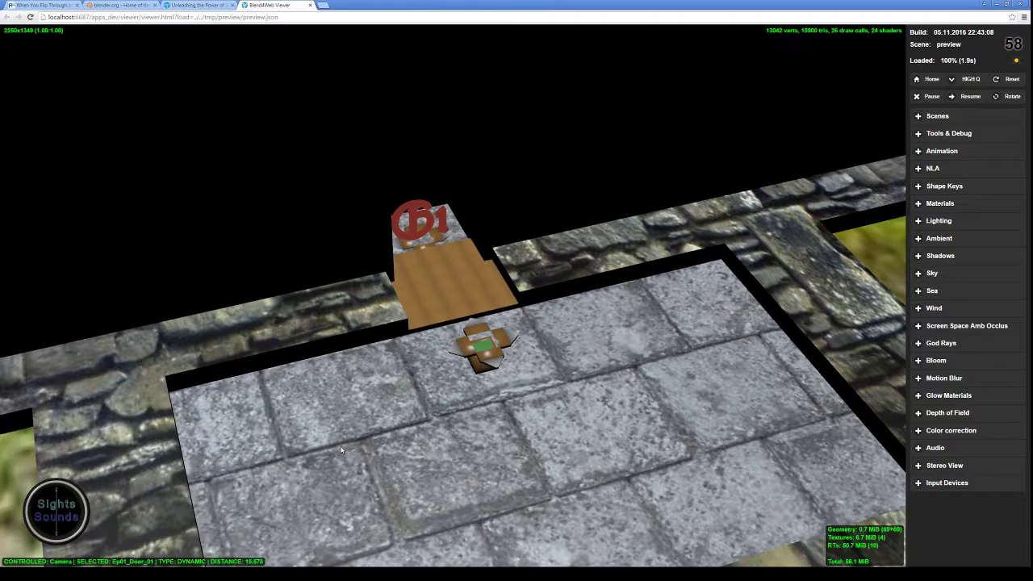
scroll(342, 450, down, 3)
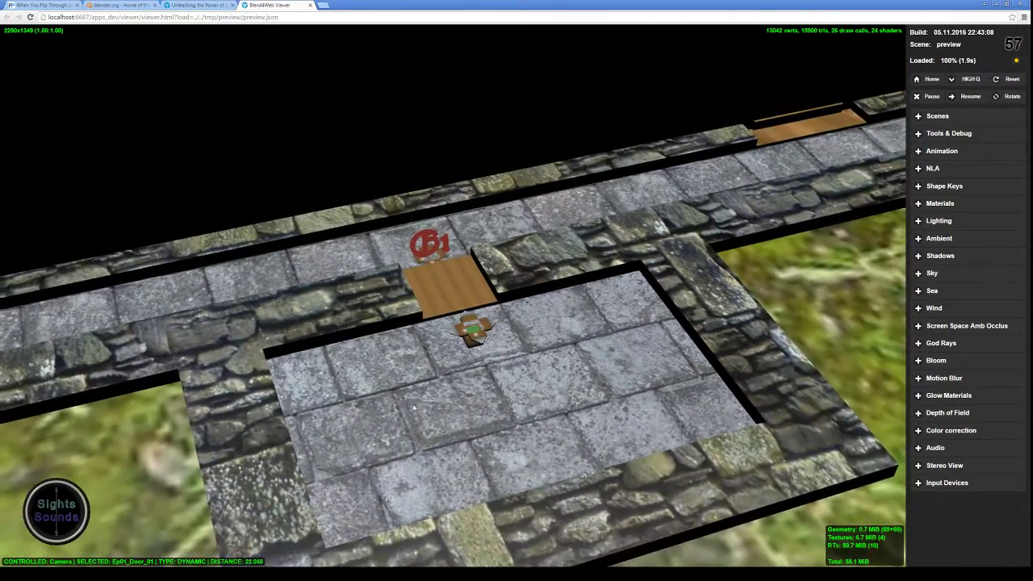
middle_drag(341, 355, 461, 438)
scroll(579, 510, down, 4)
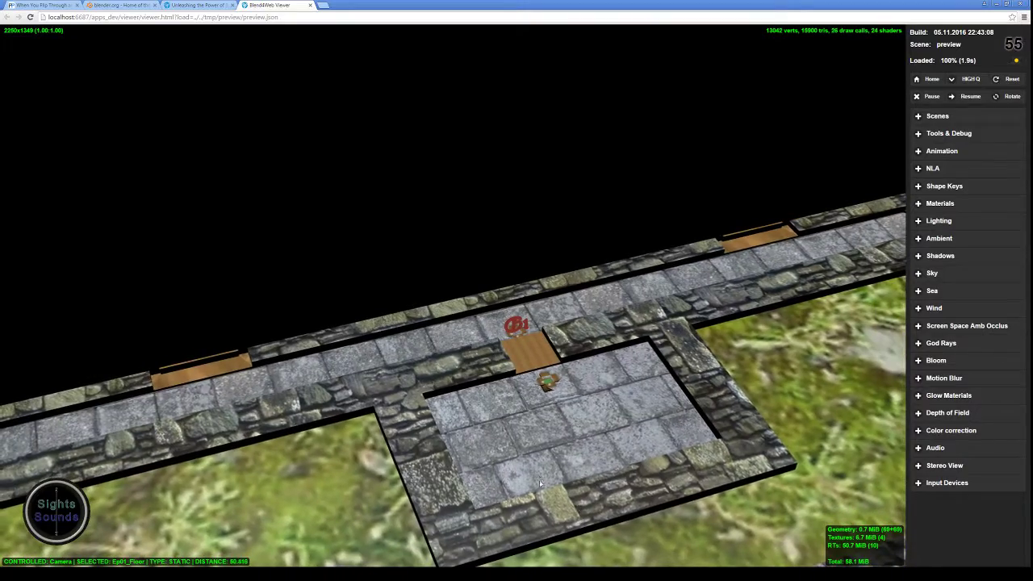
drag(540, 478, 623, 312)
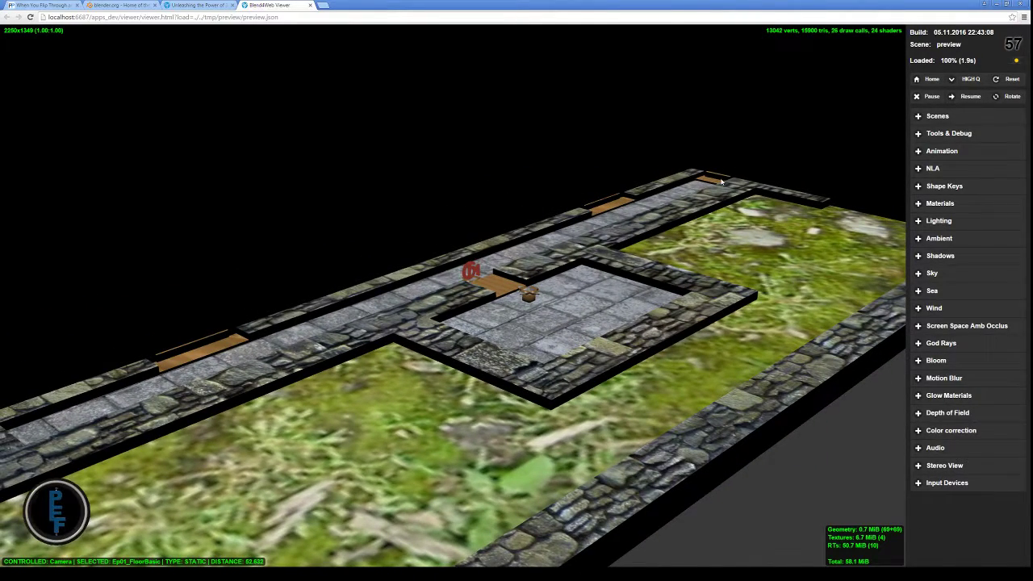
Step: Move the player character through the open doorway and west along the corridor toward the next wooden doorway
scroll(721, 180, up, 3)
scroll(695, 241, up, 4)
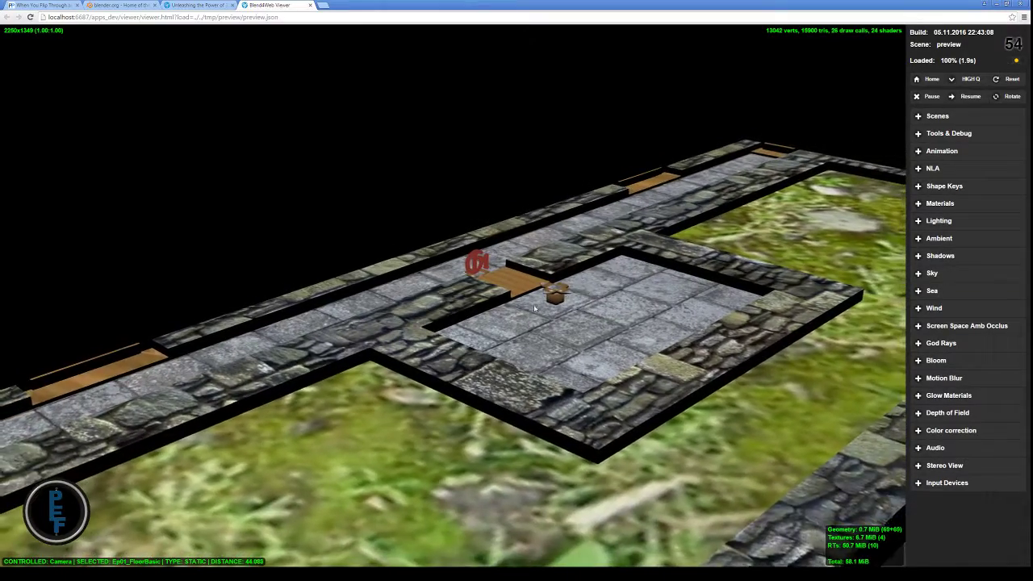
scroll(533, 304, up, 3)
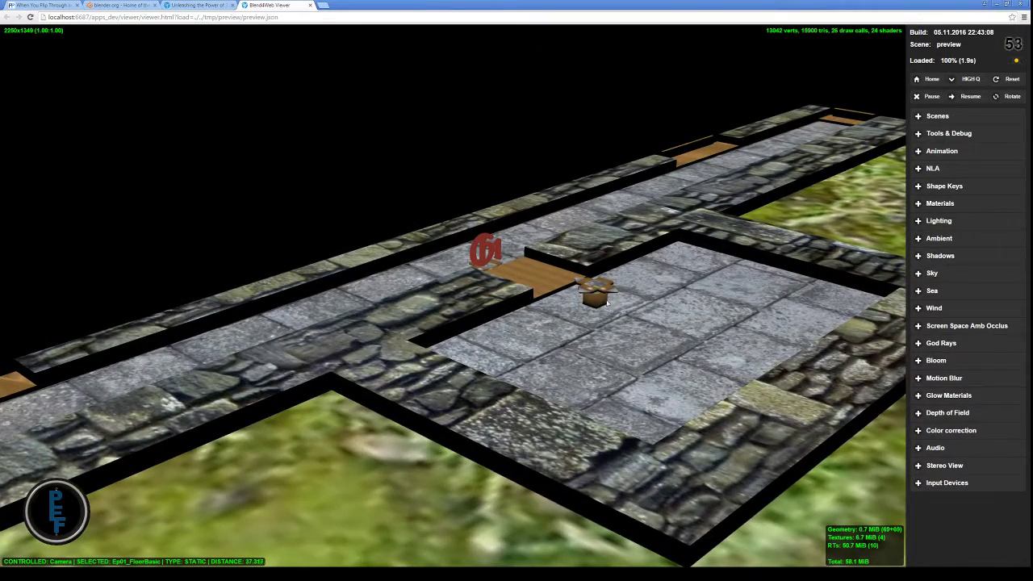
click(579, 281)
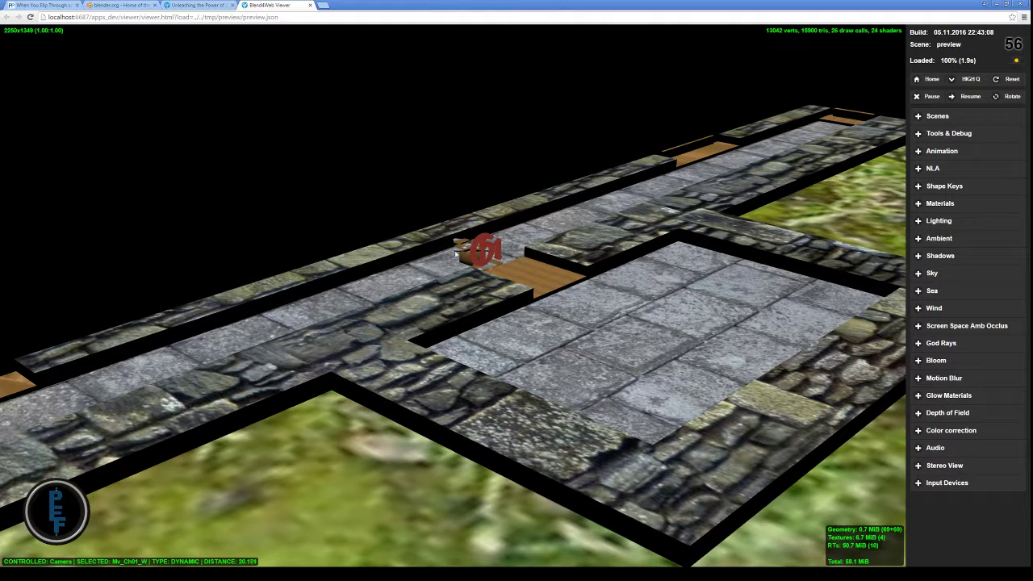
click(440, 272)
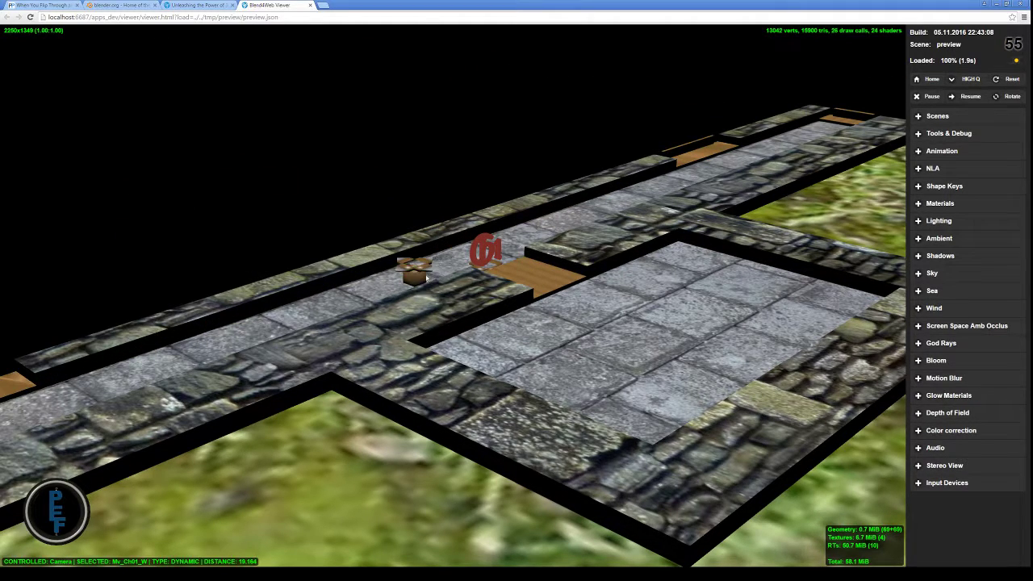
drag(392, 276, 357, 291)
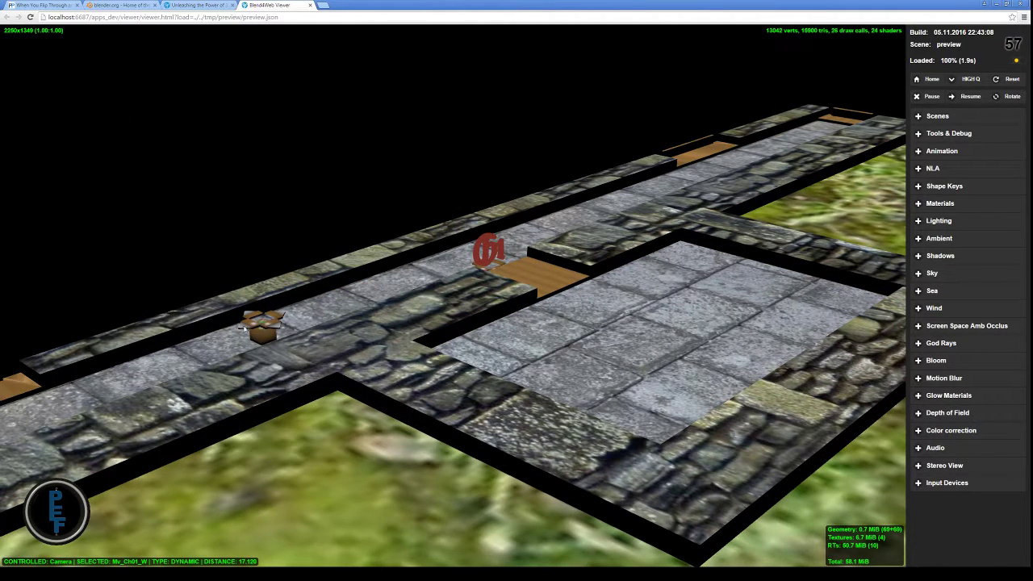
drag(242, 327, 204, 347)
Step: Open the door at the corridor's western doorway and look into the large room beyond
drag(97, 430, 241, 436)
drag(261, 397, 253, 435)
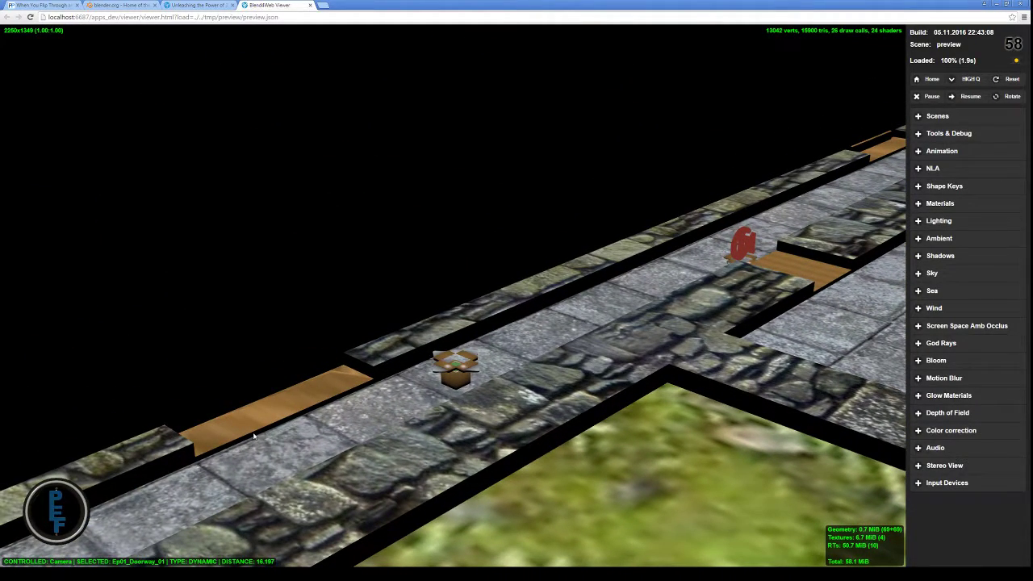
scroll(253, 436, down, 6)
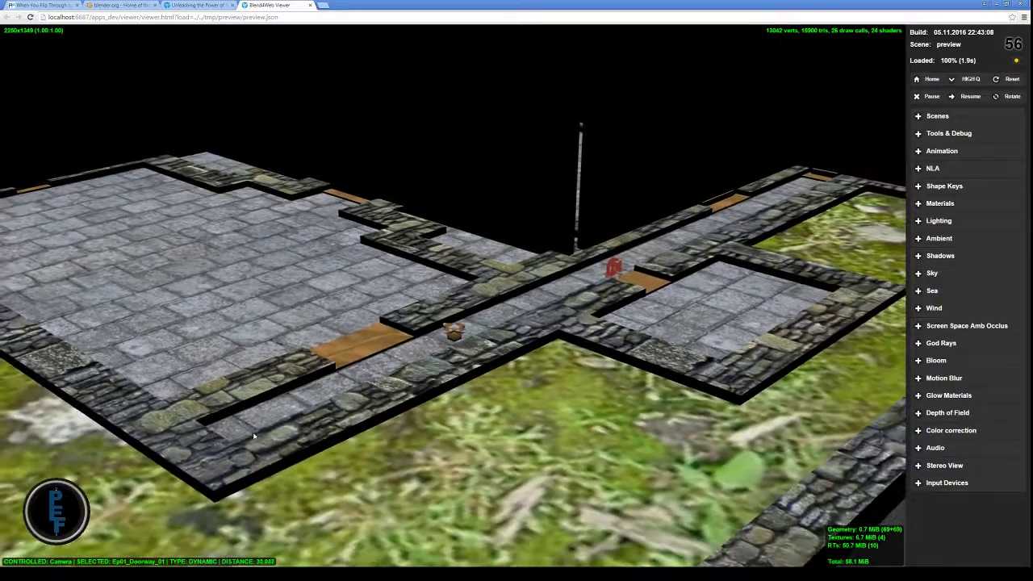
scroll(329, 367, up, 3)
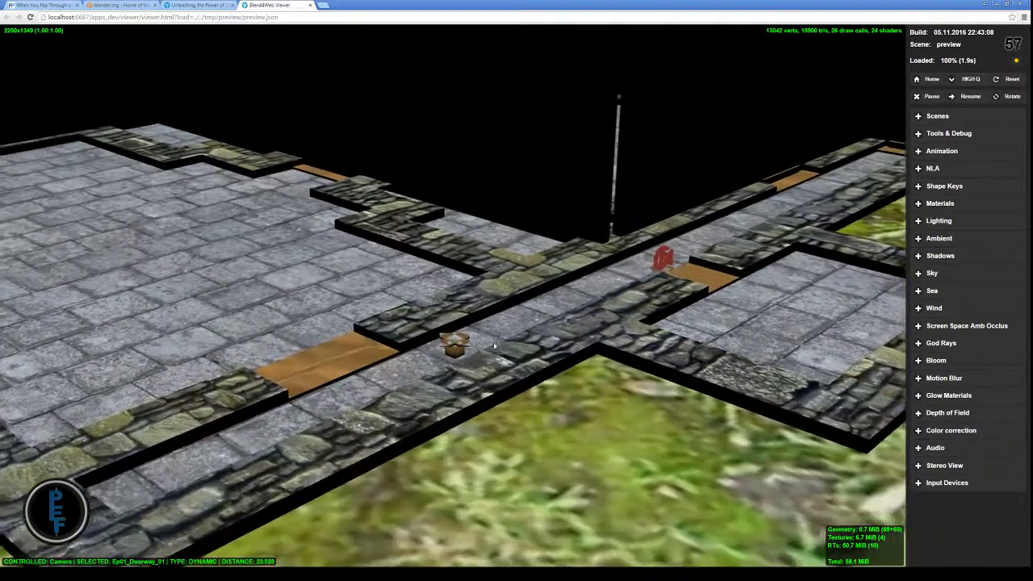
Step: Open the doorway Ep01_Doorway_02 at the corridor's far east end and look over the revealed rooms and the whole dungeon level
middle_drag(789, 241, 741, 336)
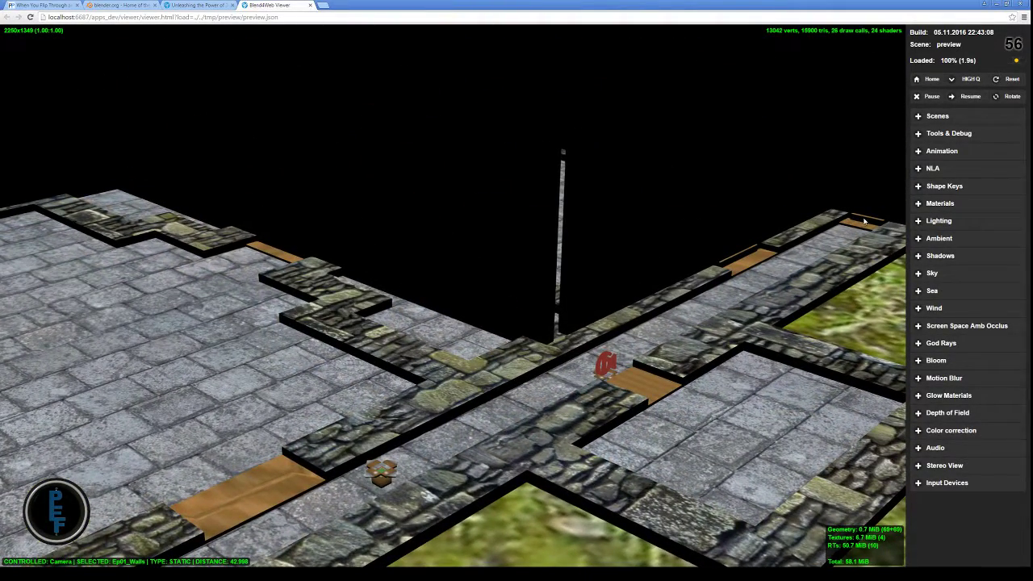
drag(842, 245, 485, 263)
click(482, 264)
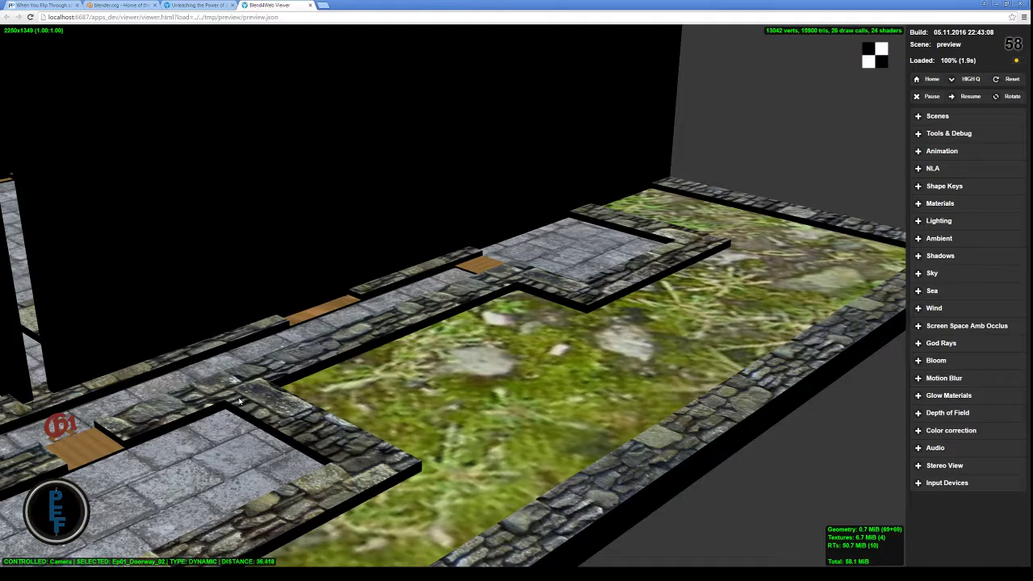
middle_drag(159, 383, 356, 397)
scroll(356, 397, down, 5)
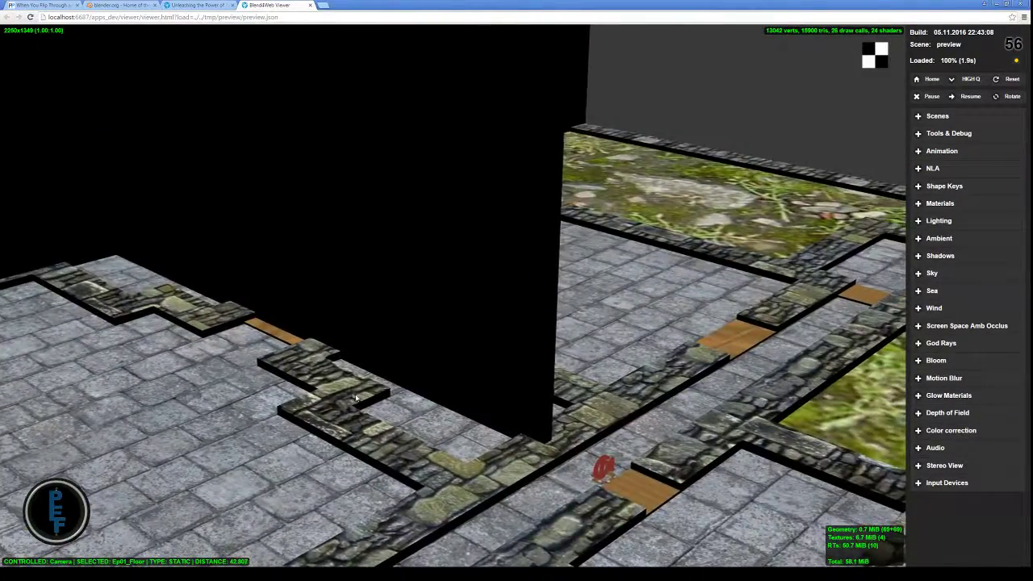
scroll(355, 394, down, 5)
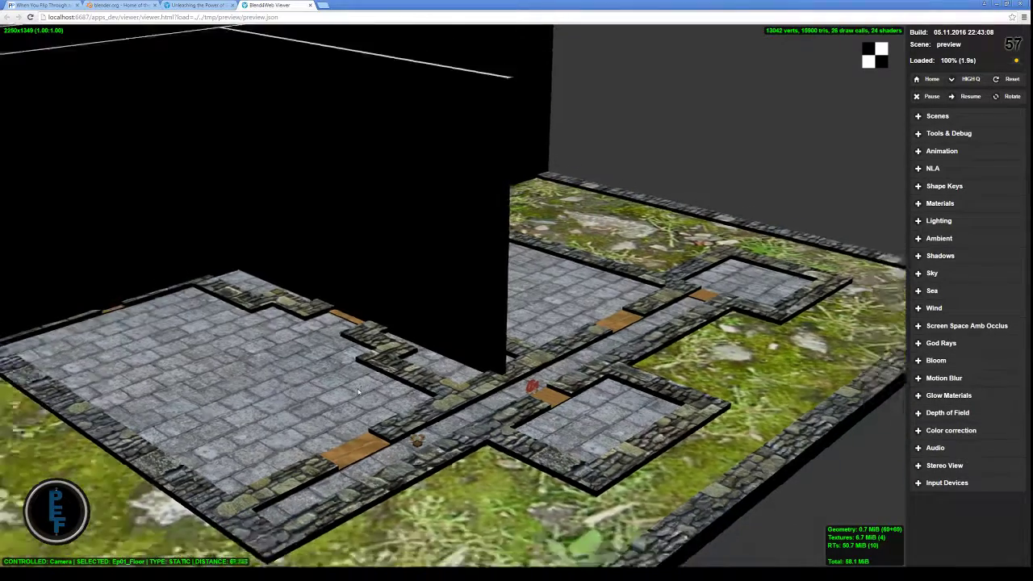
middle_drag(389, 324, 441, 364)
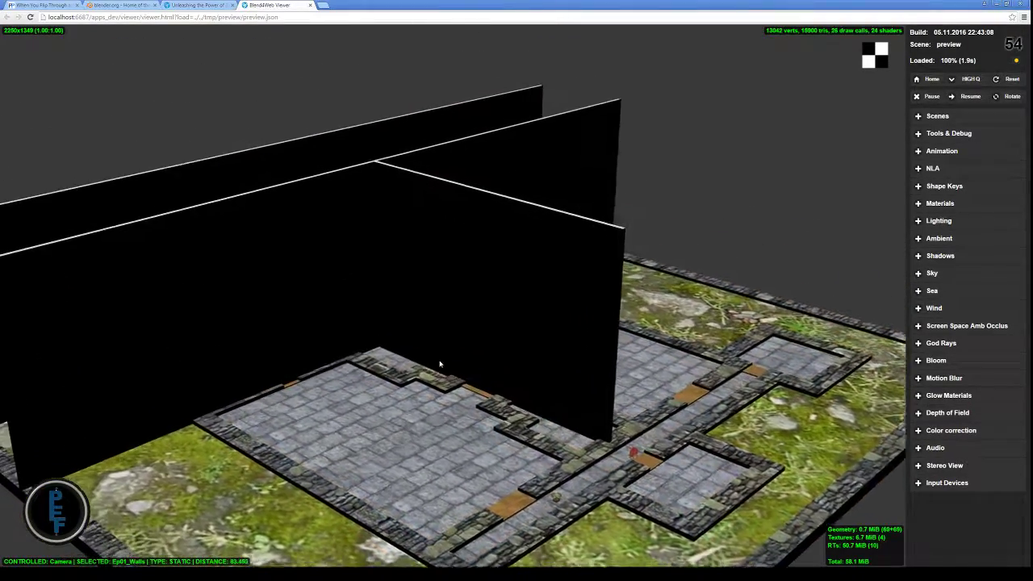
drag(630, 394, 646, 493)
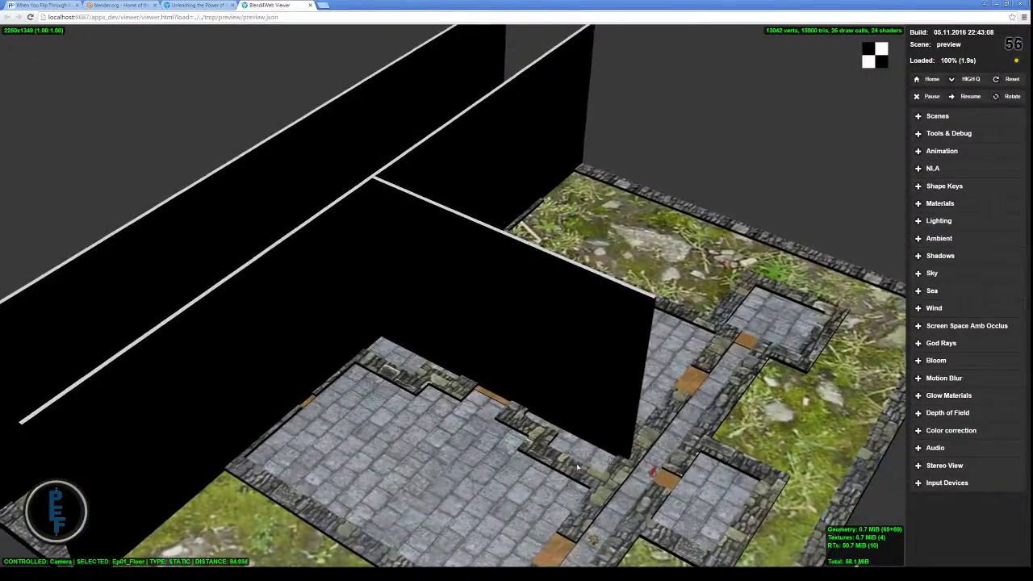
Step: Move the player character east along the corridor past the red guard marker, using its east direction marker
middle_drag(597, 533, 510, 467)
scroll(509, 467, up, 5)
scroll(509, 466, up, 10)
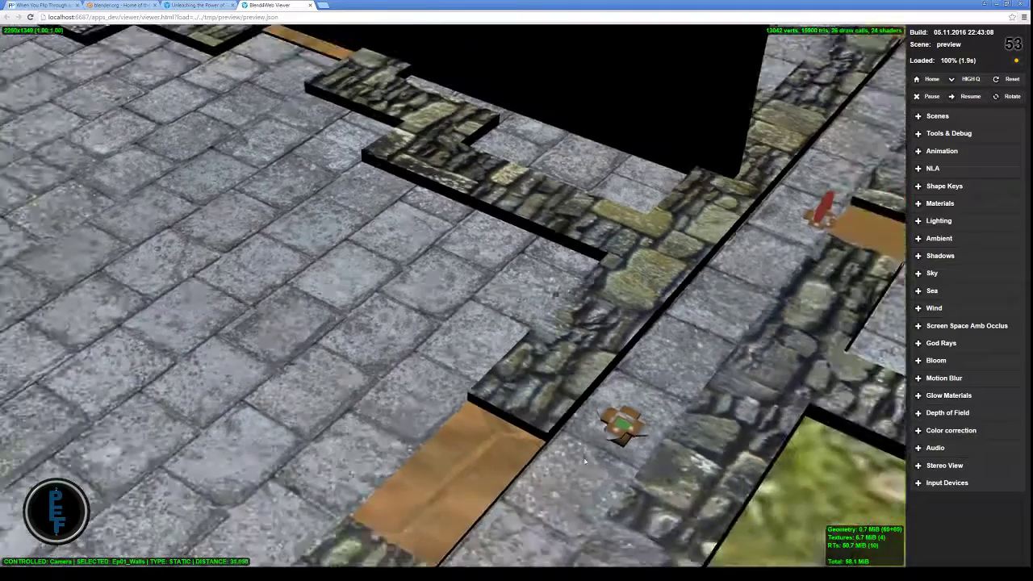
scroll(580, 450, down, 5)
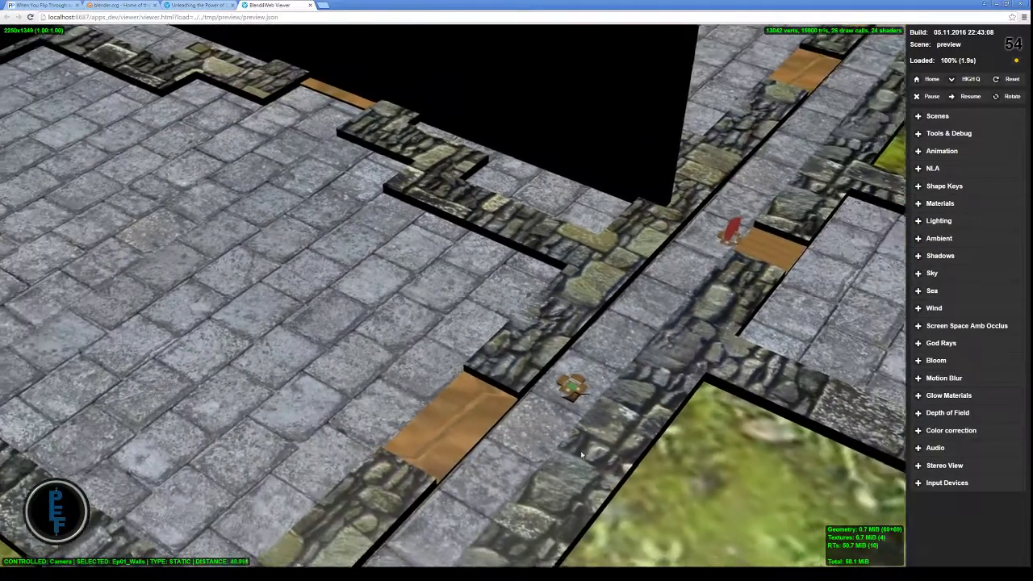
scroll(622, 410, up, 4)
click(622, 410)
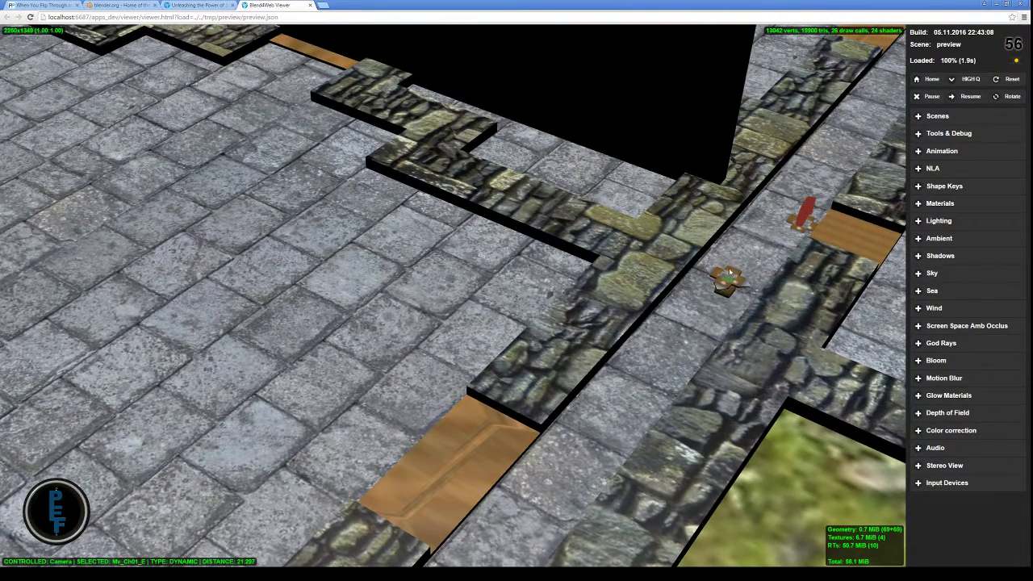
middle_drag(791, 283, 417, 408)
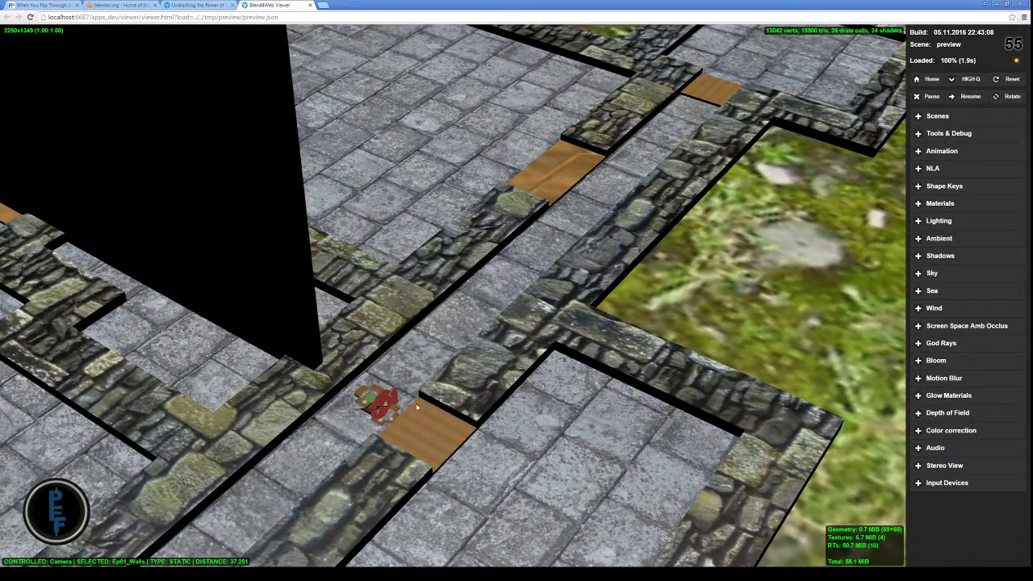
scroll(406, 429, up, 4)
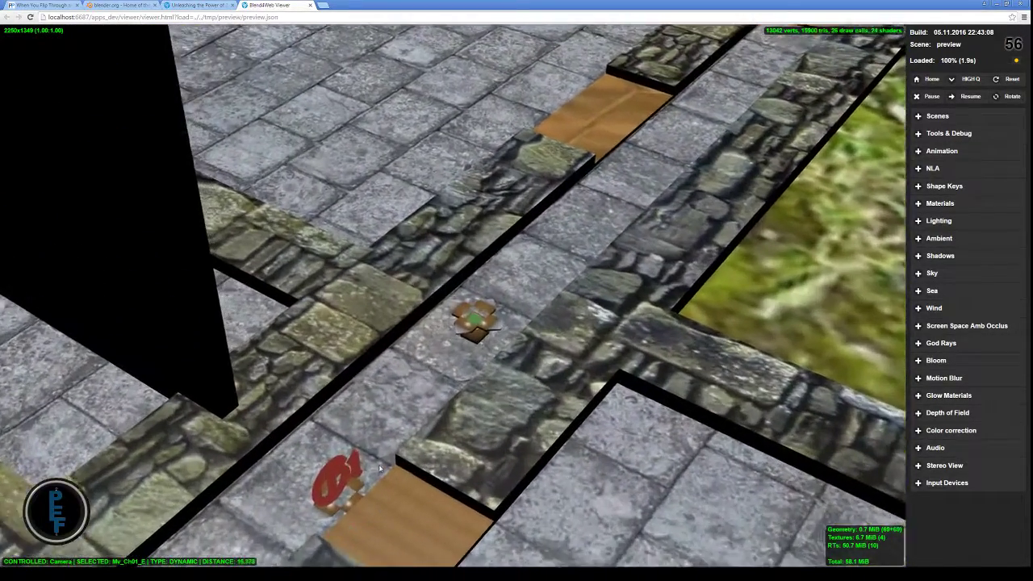
Step: Examine the guard Guard_01 at the starting room's doorway and its position relative to the player character and the surrounding corridor
middle_drag(334, 496, 430, 281)
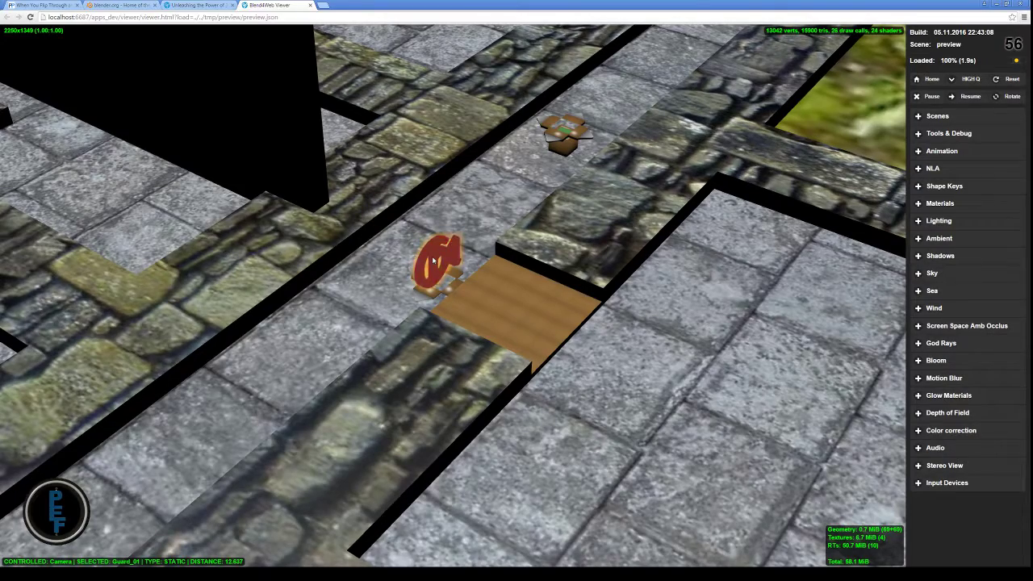
scroll(448, 462, down, 3)
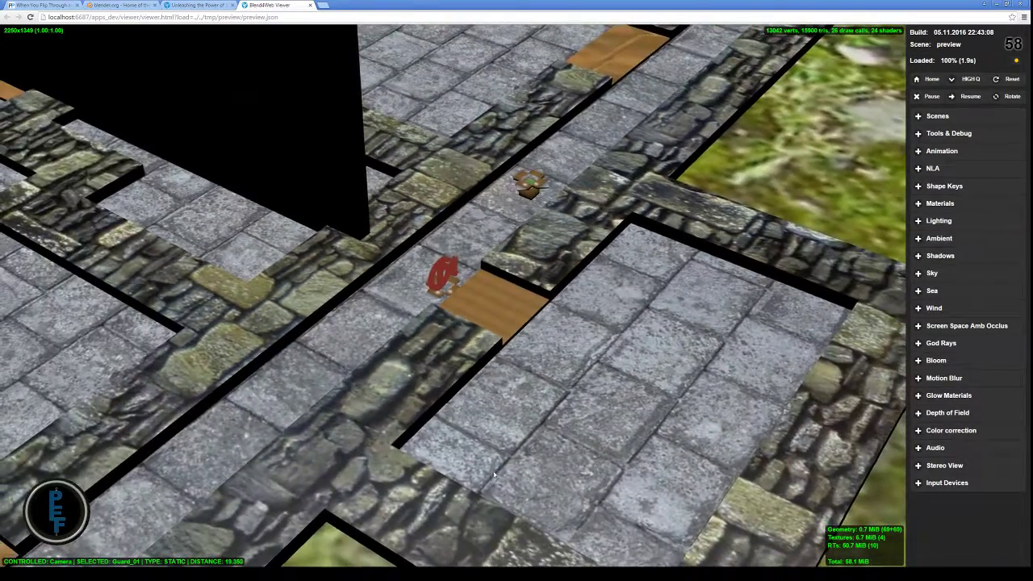
drag(448, 463, 363, 432)
middle_drag(388, 267, 433, 383)
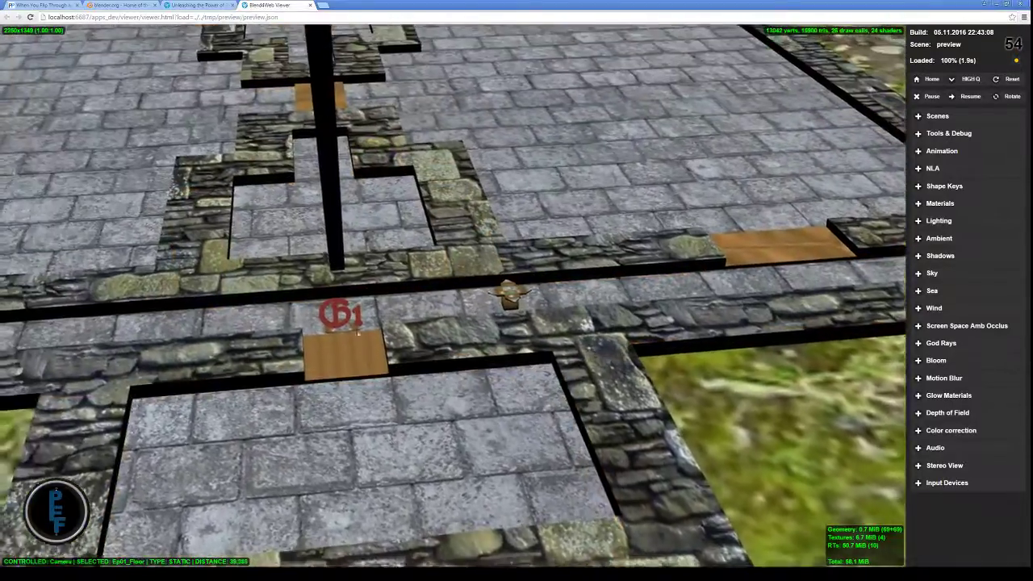
scroll(433, 382, up, 3)
scroll(433, 384, down, 5)
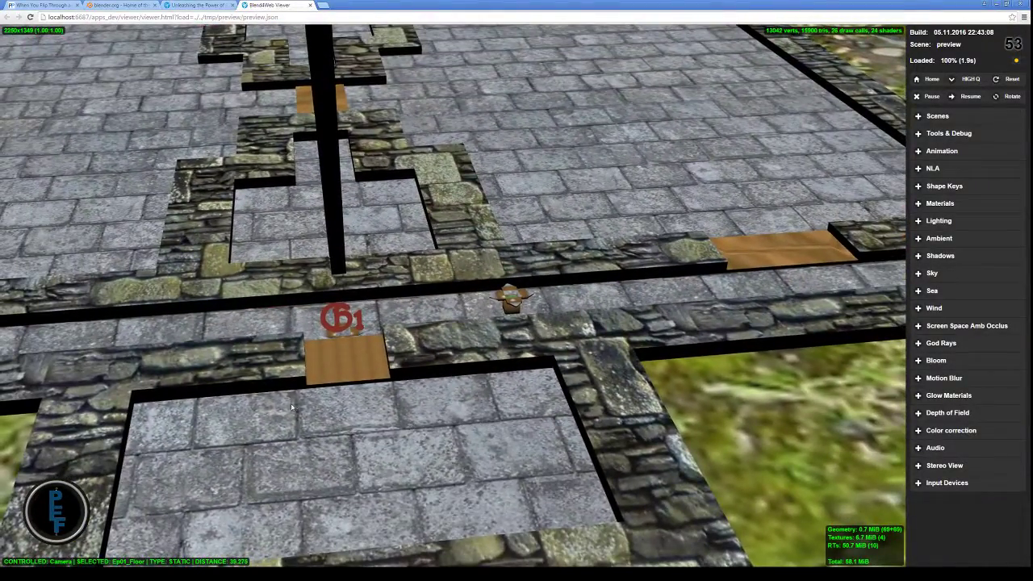
middle_drag(292, 406, 234, 436)
scroll(298, 402, down, 3)
drag(613, 347, 666, 398)
scroll(565, 364, down, 2)
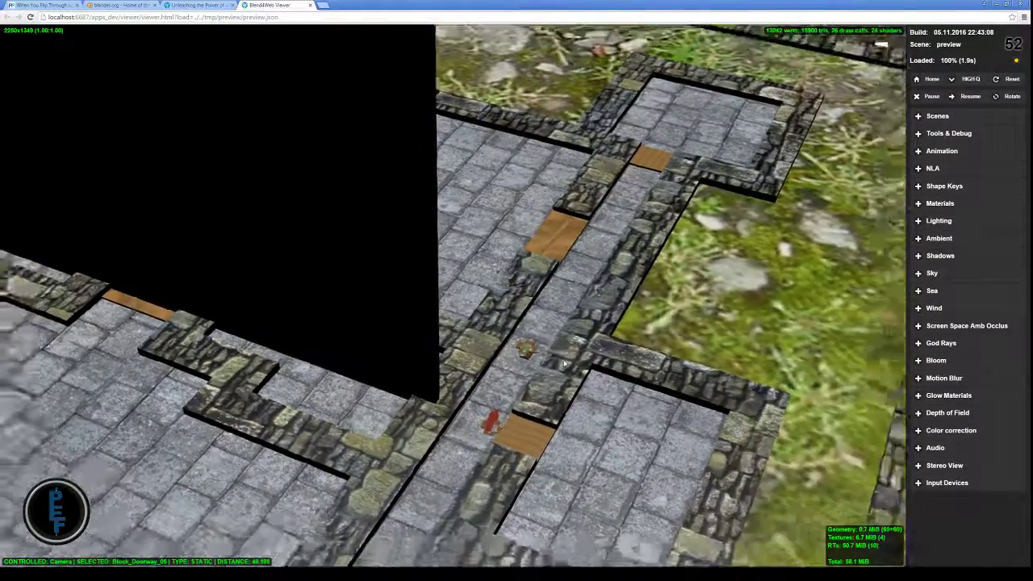